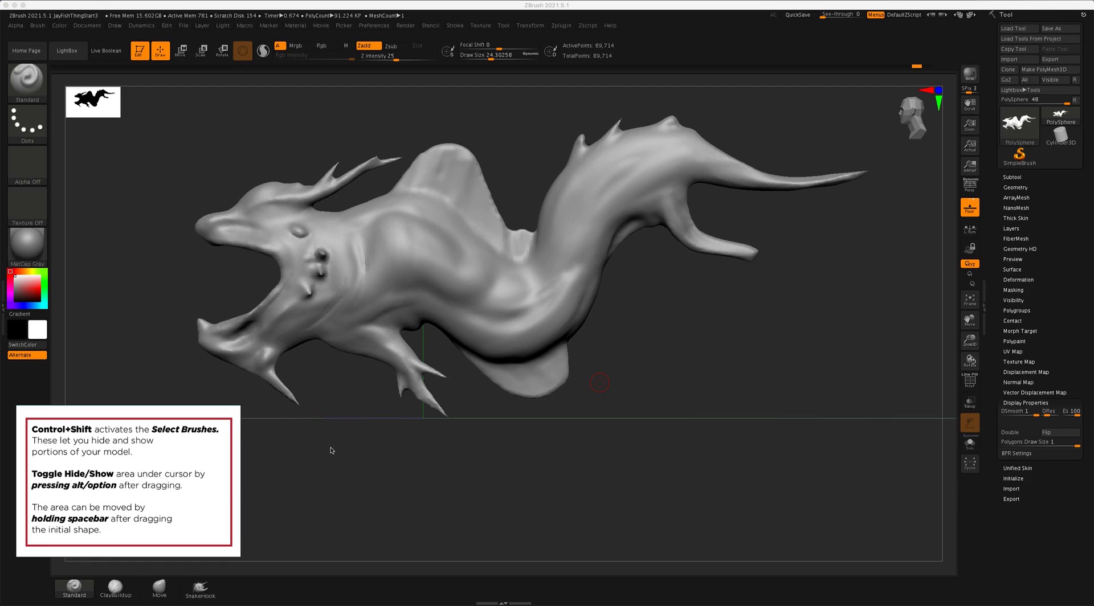
Step: Temporarily call up the SelectRect selection brush and view its description
{"action": "key", "text": "ctrl+shift"}
{"action": "key", "text": "ctrl+shift"}
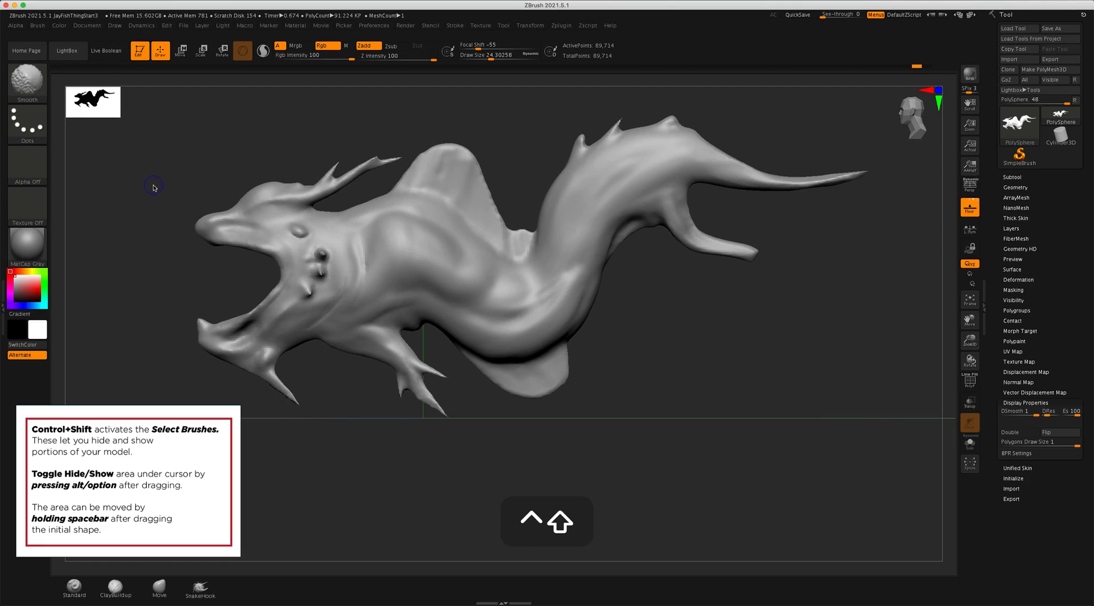
{"action": "key", "text": "ctrl+shift"}
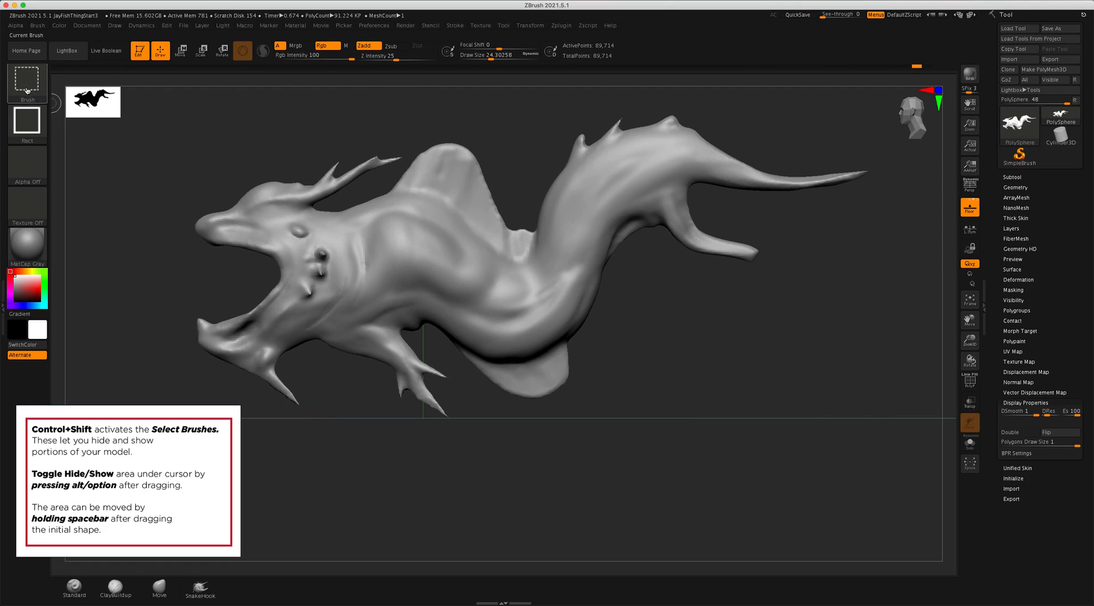
{"action": "mouse_move", "coordinate": [29, 89]}
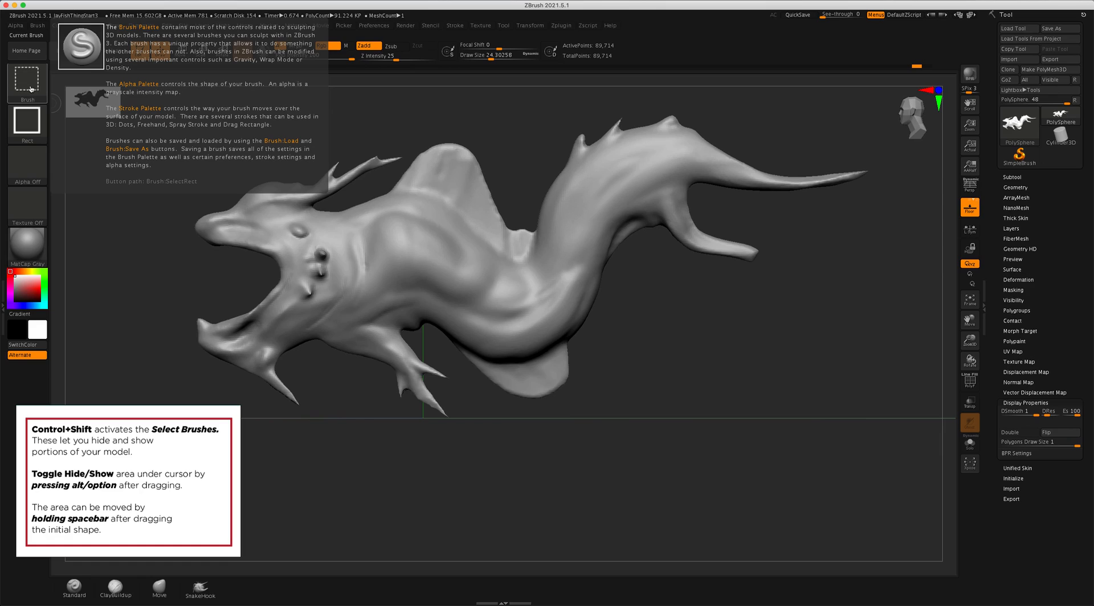
{"action": "key", "text": "ctrl+shift"}
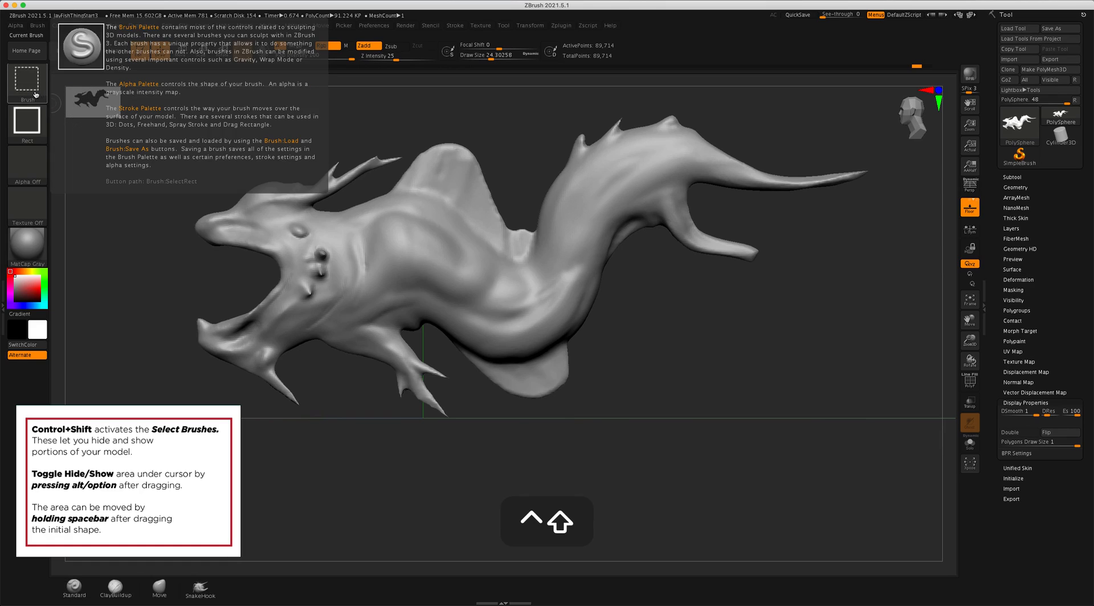
{"action": "key", "text": "shift"}
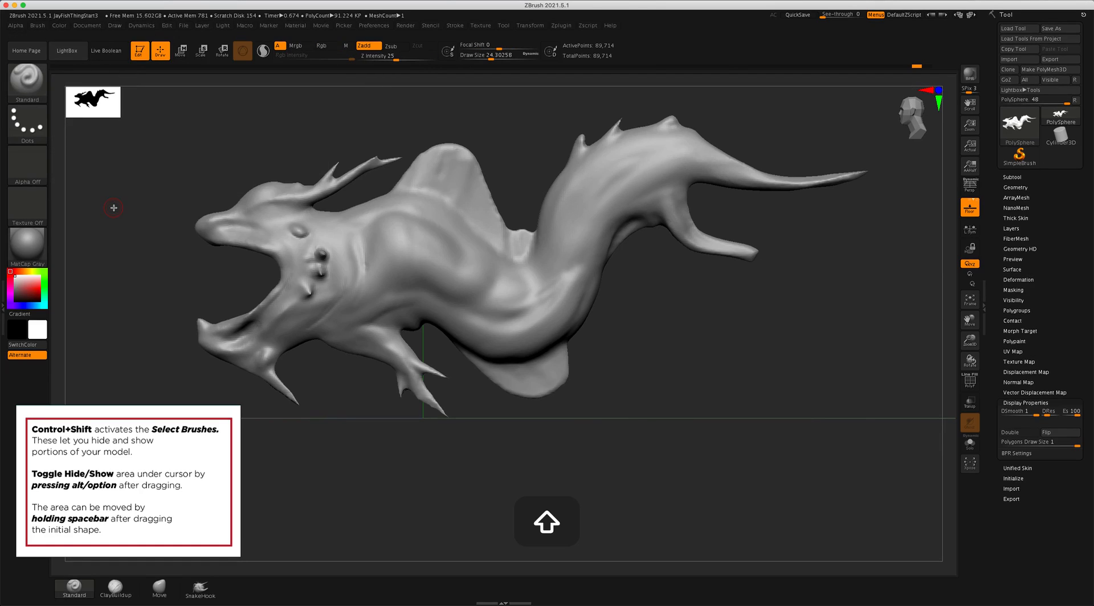
{"action": "key", "text": "ctrl"}
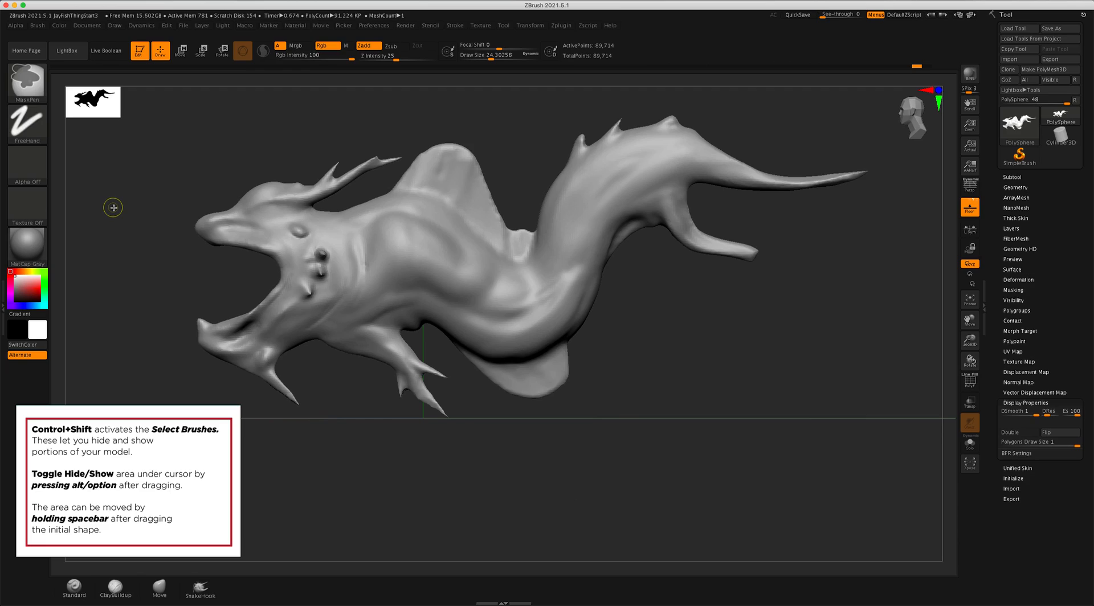
Step: Isolate the rear half of the creature with a SelectRect rectangle drawn around the tail and rear body
{"action": "key", "text": "ctrl+shift"}
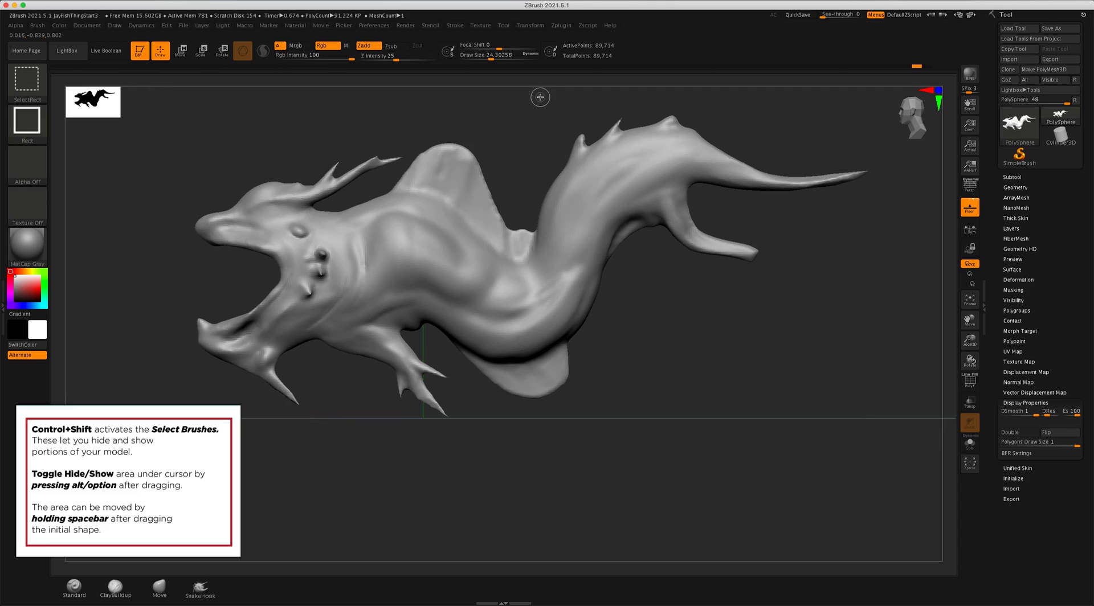
{"action": "mouse_move", "coordinate": [538, 95]}
{"action": "left_mouse_down", "text": "ctrl+shift"}
{"action": "mouse_move", "coordinate": [657, 188]}
{"action": "mouse_move", "coordinate": [798, 274]}
{"action": "mouse_move", "coordinate": [866, 301]}
{"action": "mouse_move", "coordinate": [887, 333]}
{"action": "mouse_move", "coordinate": [881, 460]}
{"action": "left_mouse_up", "text": "ctrl+shift"}
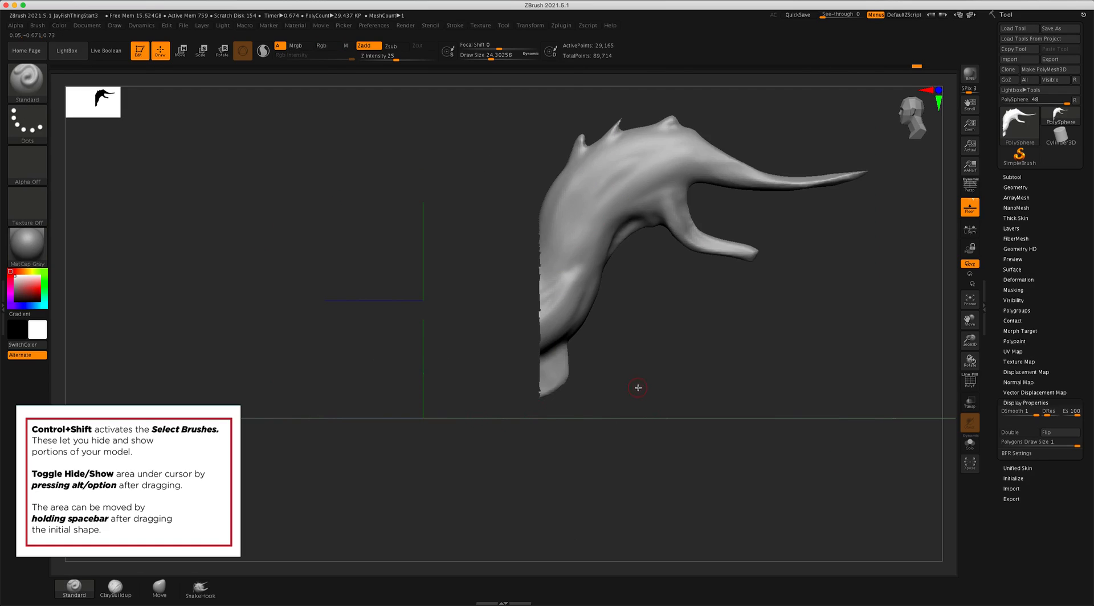
{"action": "left_click_drag", "start_coordinate": [658, 382], "coordinate": [678, 345]}
Step: Turn on Double in the Display Properties so the mesh renders on both sides
{"action": "left_click", "coordinate": [1024, 403]}
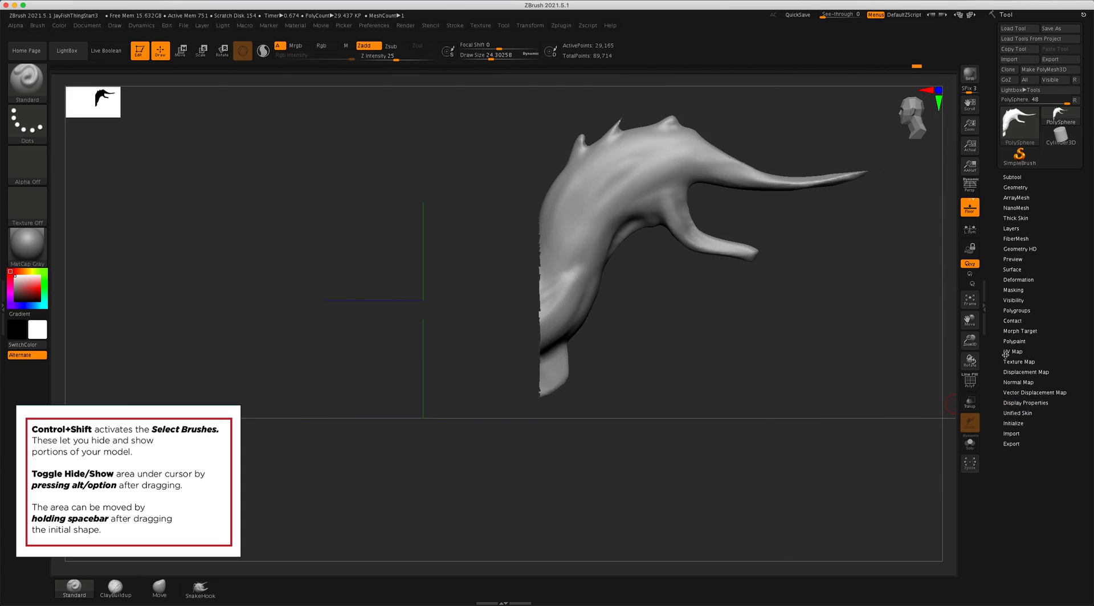
{"action": "left_click", "coordinate": [1023, 402]}
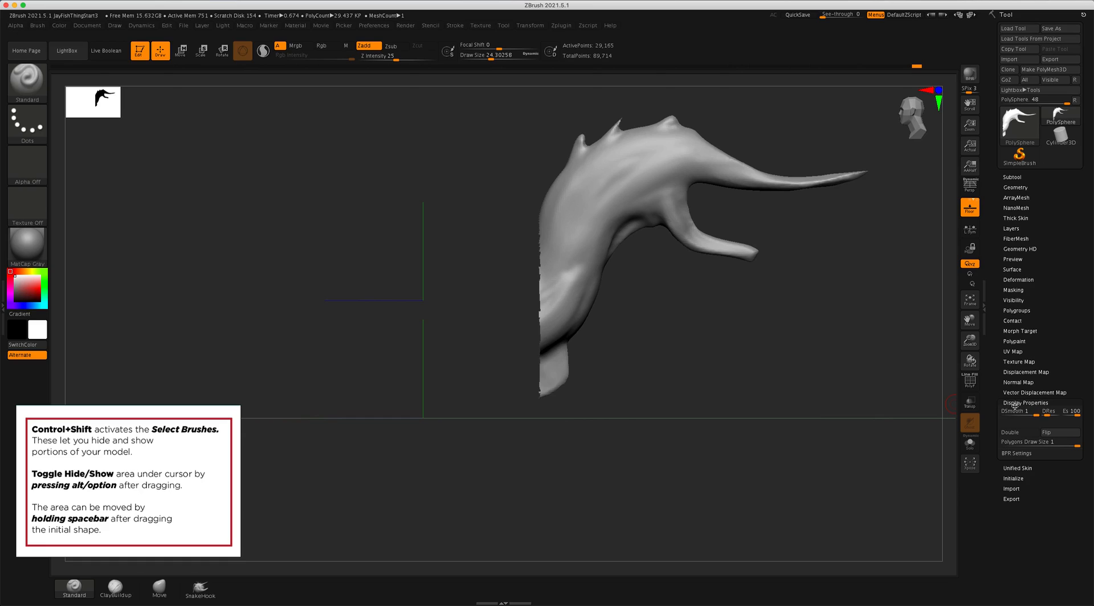
{"action": "left_click", "coordinate": [1015, 434]}
{"action": "left_click_drag", "start_coordinate": [664, 361], "coordinate": [743, 426]}
{"action": "key", "text": "alt"}
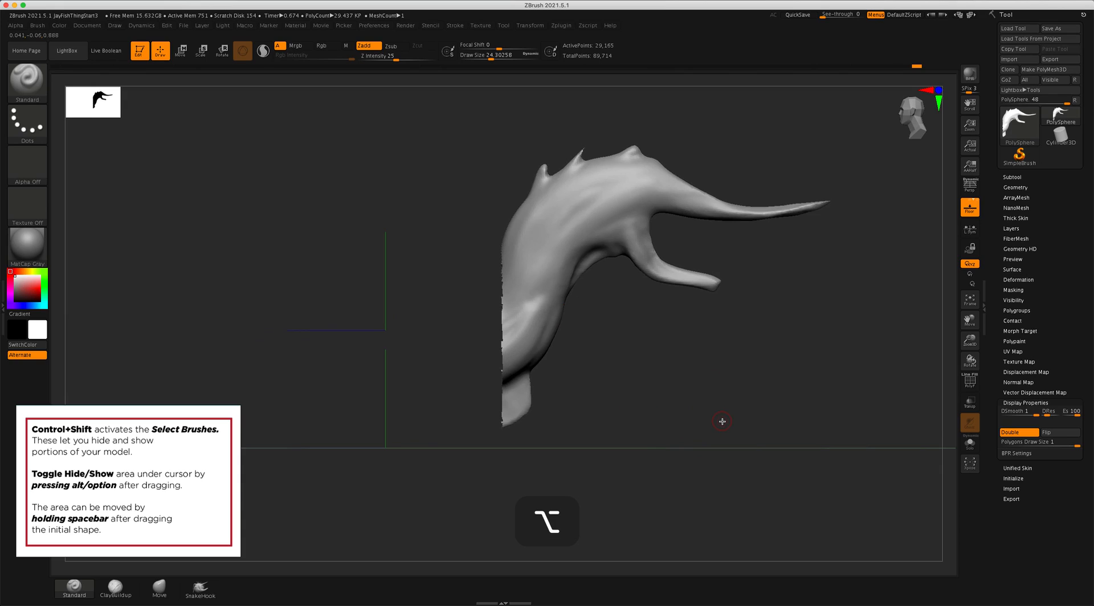
Step: Unhide the whole creature, isolate just its tail section with a smaller selection rectangle, and inspect the open cut
{"action": "key", "text": "ctrl+shift"}
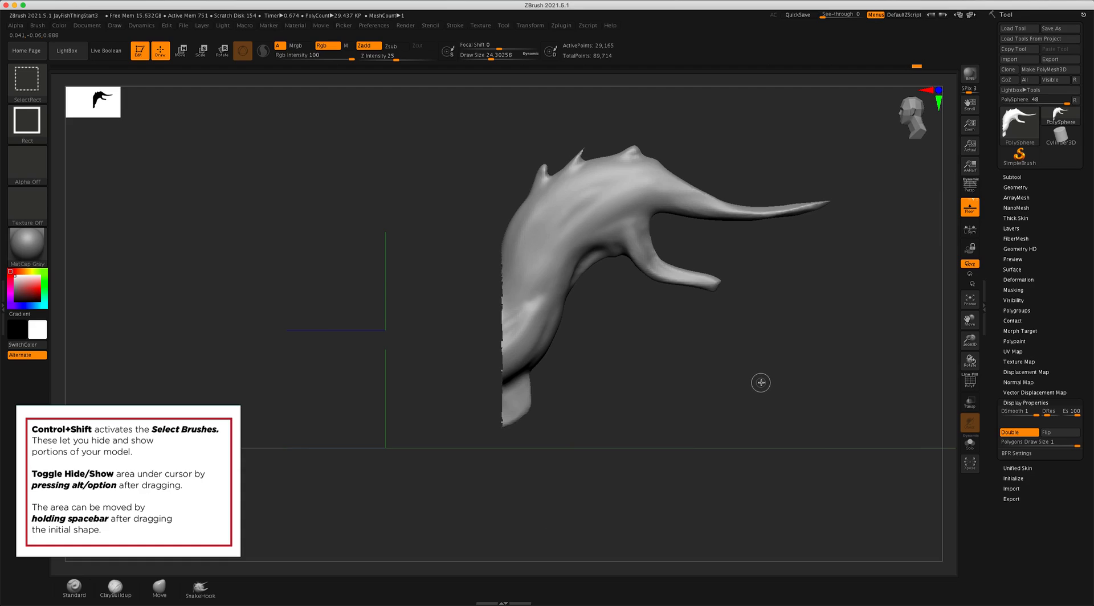
{"action": "left_click", "coordinate": [761, 383], "text": "ctrl+shift"}
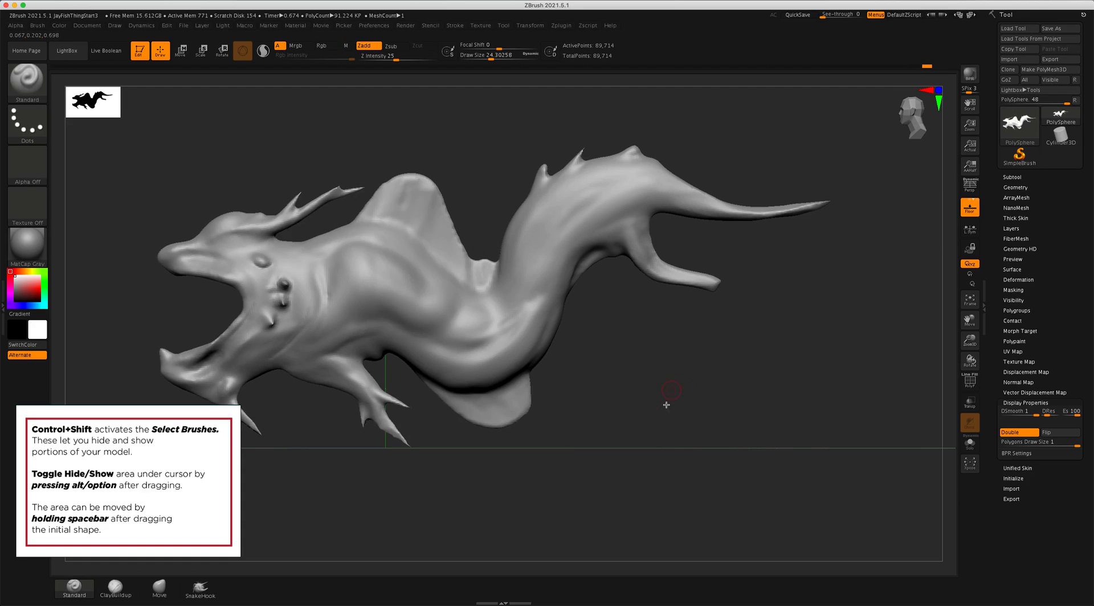
{"action": "key", "text": "ctrl+shift"}
{"action": "mouse_move", "coordinate": [555, 109]}
{"action": "left_mouse_down", "text": "ctrl+shift"}
{"action": "mouse_move", "coordinate": [684, 290]}
{"action": "mouse_move", "coordinate": [829, 371]}
{"action": "mouse_move", "coordinate": [868, 377]}
{"action": "left_mouse_up", "text": "ctrl+shift"}
{"action": "key", "text": "shift"}
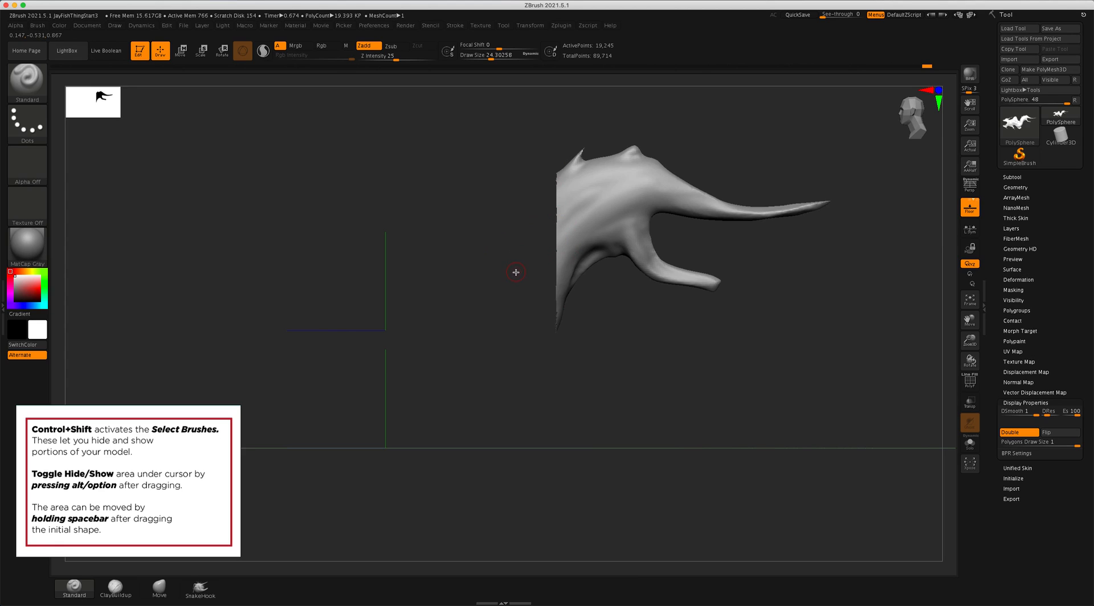
{"action": "left_click_drag", "start_coordinate": [650, 312], "coordinate": [657, 315]}
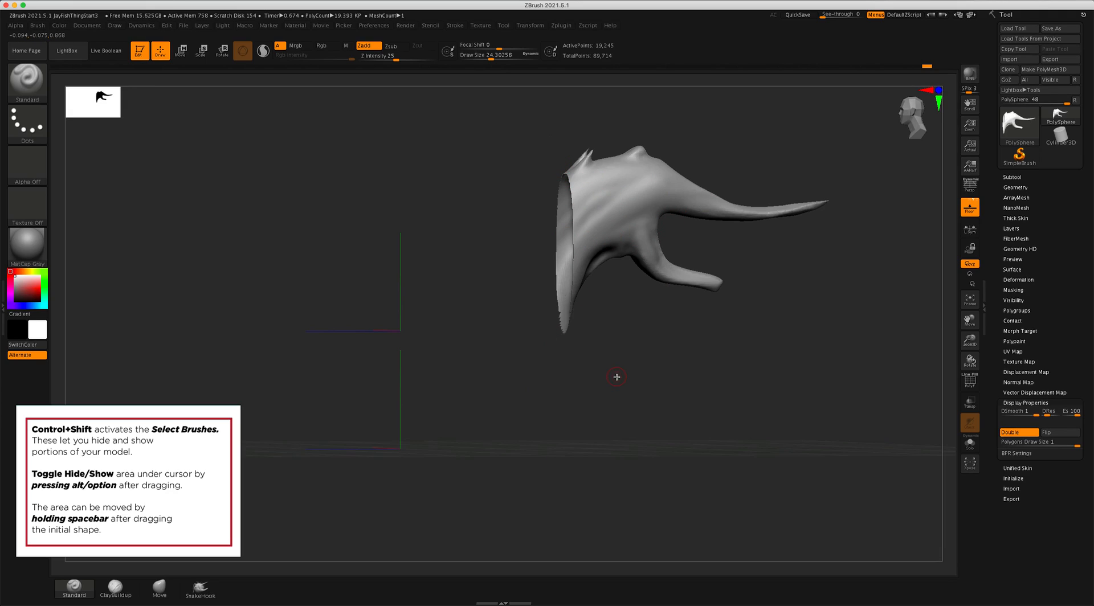
{"action": "mouse_move", "coordinate": [612, 378]}
{"action": "left_mouse_down"}
{"action": "mouse_move", "coordinate": [598, 378]}
{"action": "mouse_move", "coordinate": [632, 383]}
{"action": "mouse_move", "coordinate": [608, 408]}
{"action": "mouse_move", "coordinate": [655, 405]}
{"action": "mouse_move", "coordinate": [586, 367]}
{"action": "mouse_move", "coordinate": [628, 374]}
{"action": "left_mouse_up"}
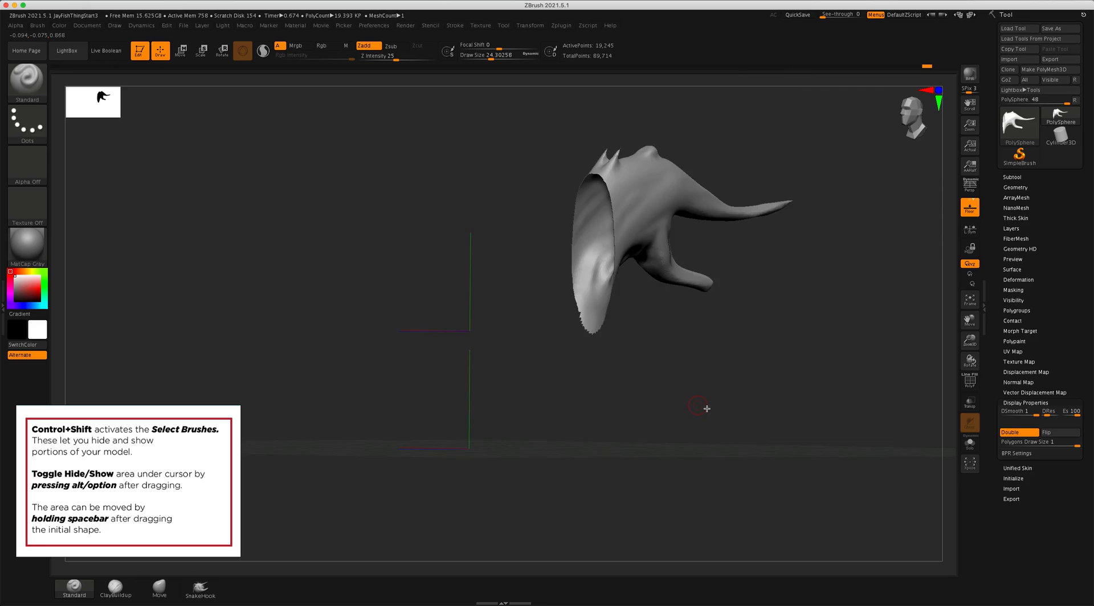
{"action": "left_click_drag", "start_coordinate": [705, 404], "coordinate": [720, 406], "text": "shift"}
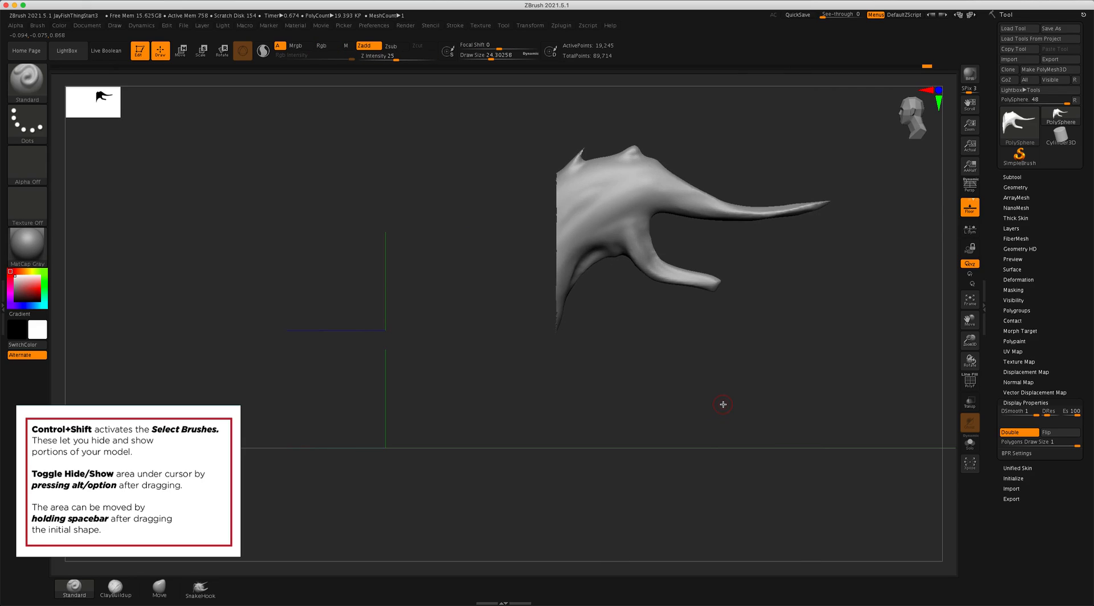
Step: Invert the visibility to show the front of the creature, and restore the full model
{"action": "key", "text": "ctrl+shift"}
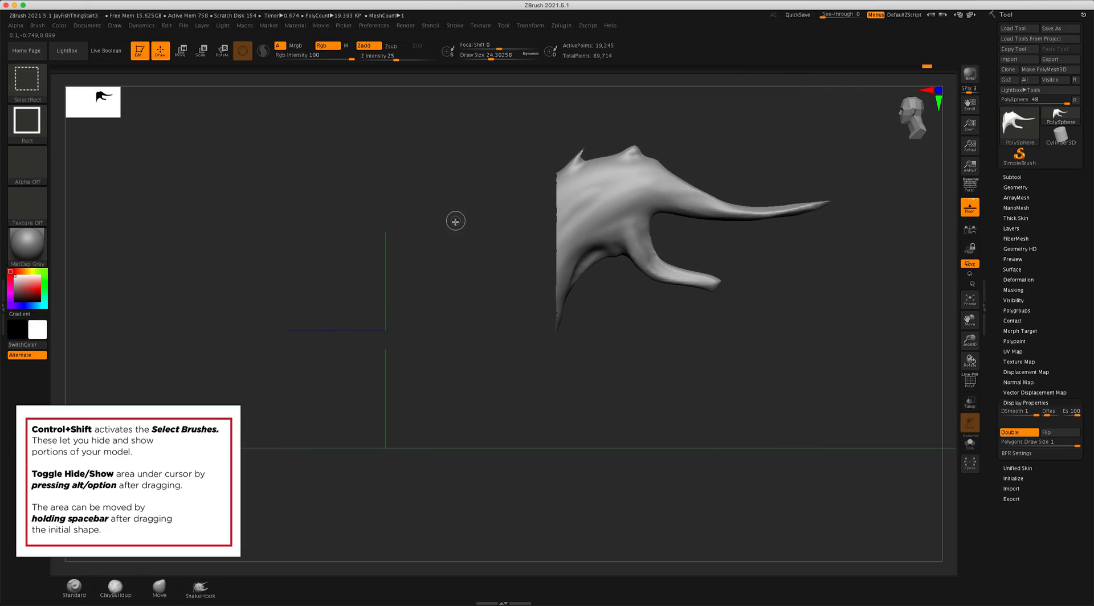
{"action": "left_click", "coordinate": [610, 195], "text": "ctrl+shift"}
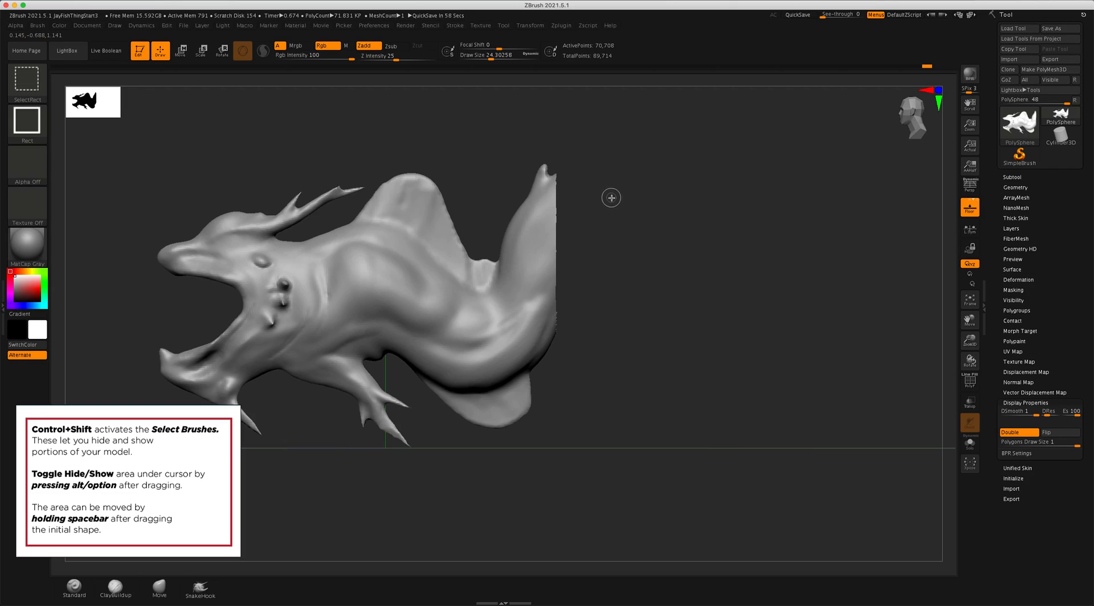
{"action": "left_click", "coordinate": [612, 198], "text": "ctrl+shift"}
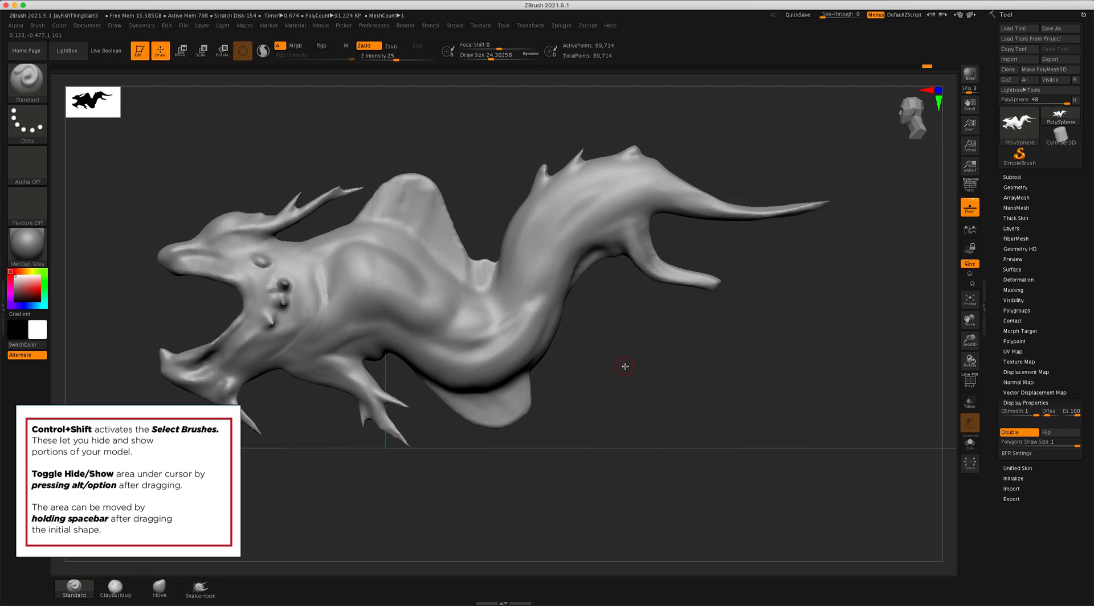
Step: Hide the head and front half of the creature with a SelectRect rectangle switched to hide mode
{"action": "key", "text": "ctrl+shift"}
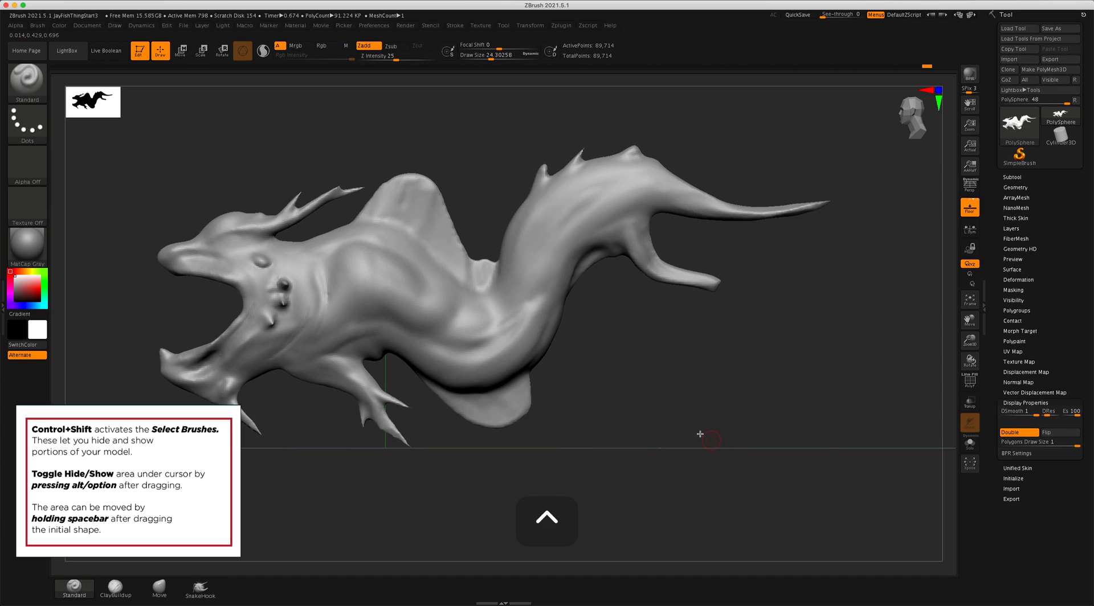
{"action": "left_click_drag", "start_coordinate": [684, 418], "coordinate": [784, 401], "text": "alt"}
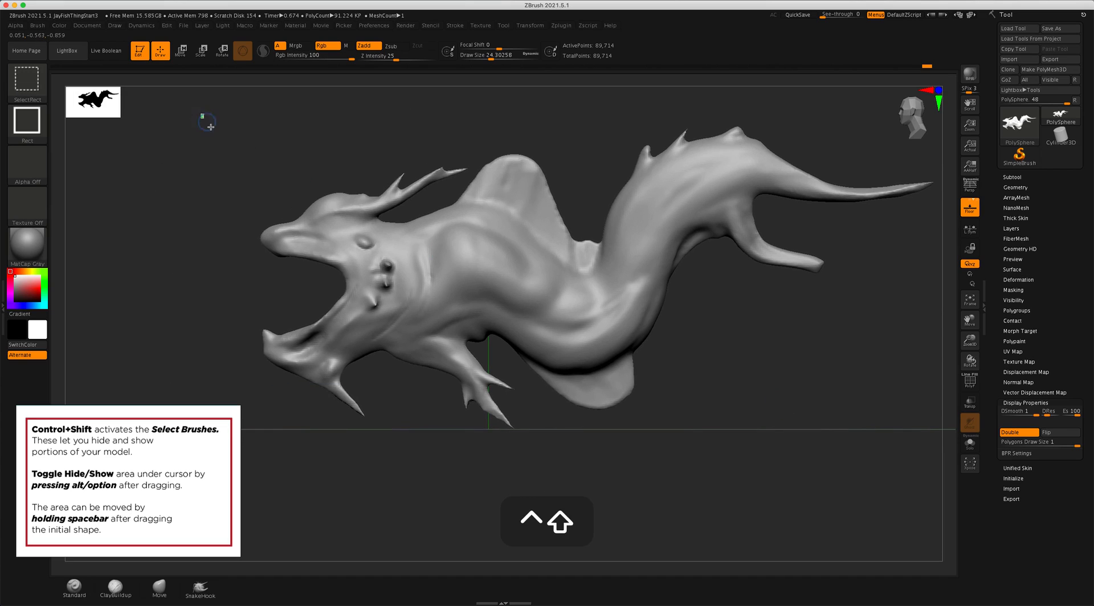
{"action": "left_click_drag", "start_coordinate": [201, 113], "coordinate": [532, 471], "text": "ctrl+shift"}
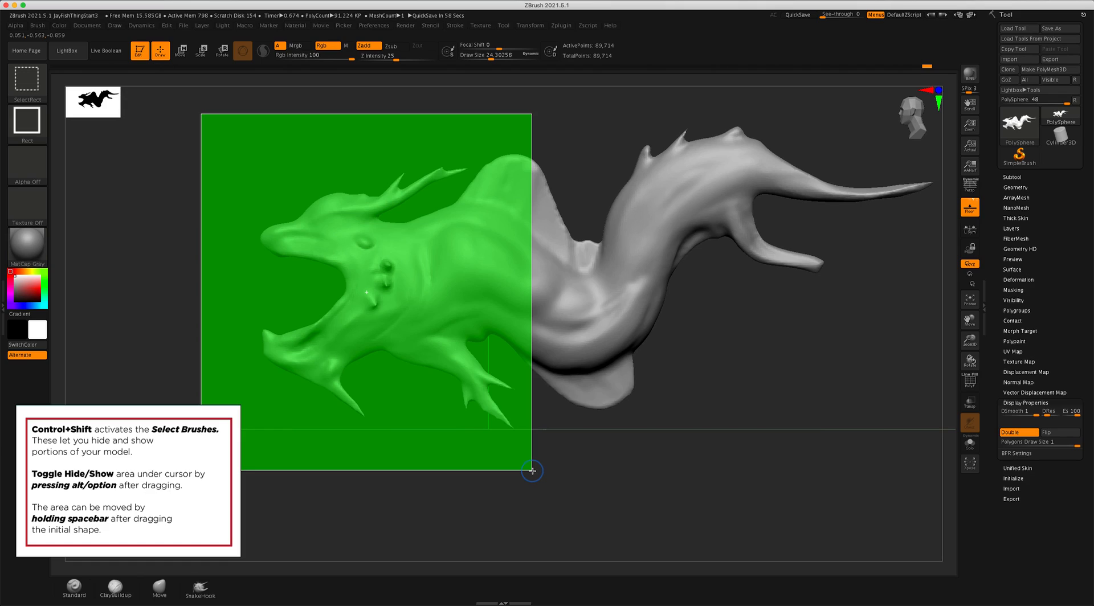
{"action": "left_click_drag", "start_coordinate": [532, 471], "coordinate": [532, 470], "text": "ctrl+shift"}
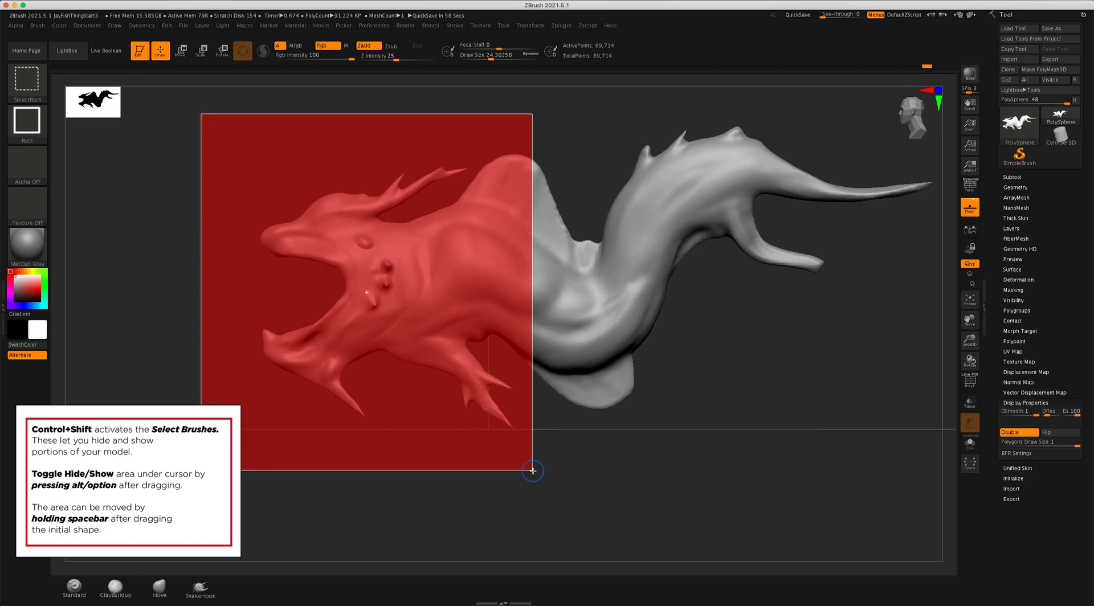
{"action": "left_click_drag", "start_coordinate": [532, 470], "coordinate": [532, 471], "text": "ctrl+alt+shift"}
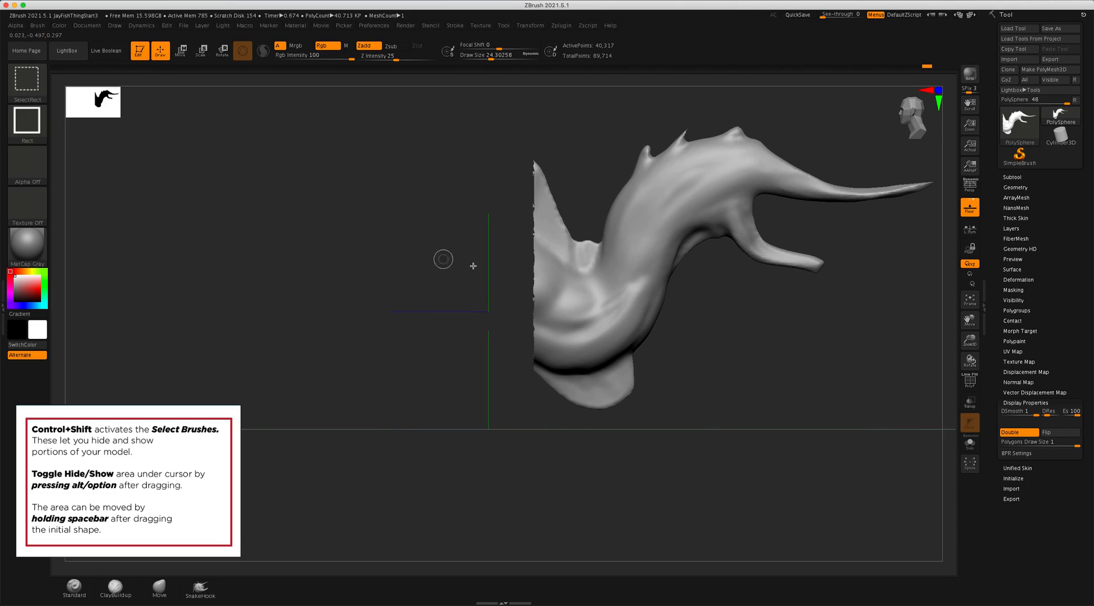
Step: Invert the visibility of the partly hidden creature, and bring the complete model back
{"action": "key", "text": "ctrl+shift"}
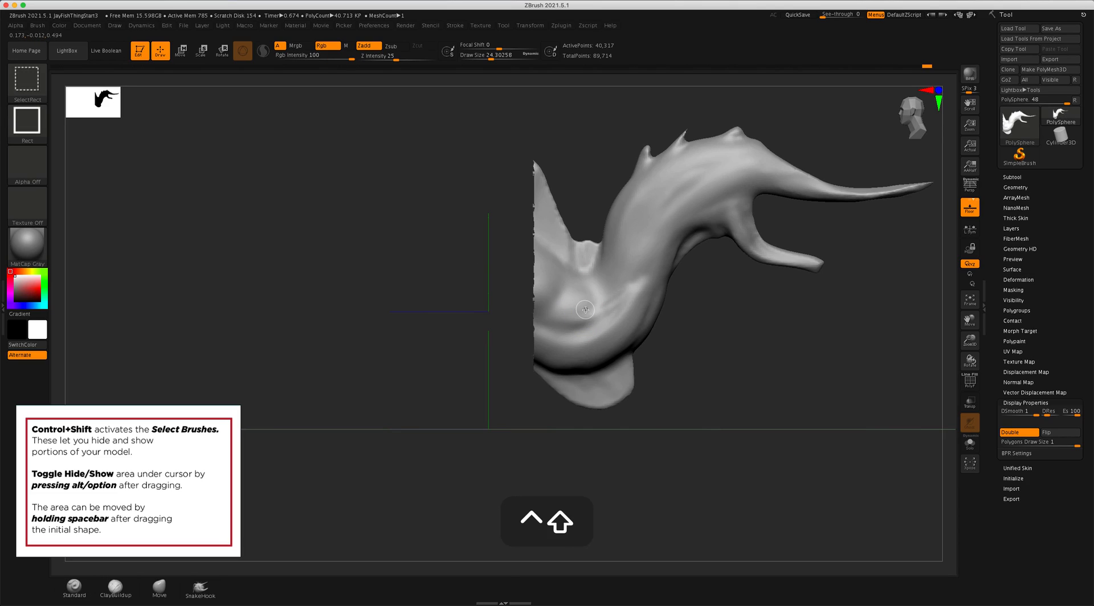
{"action": "left_click", "coordinate": [586, 307], "text": "ctrl+shift"}
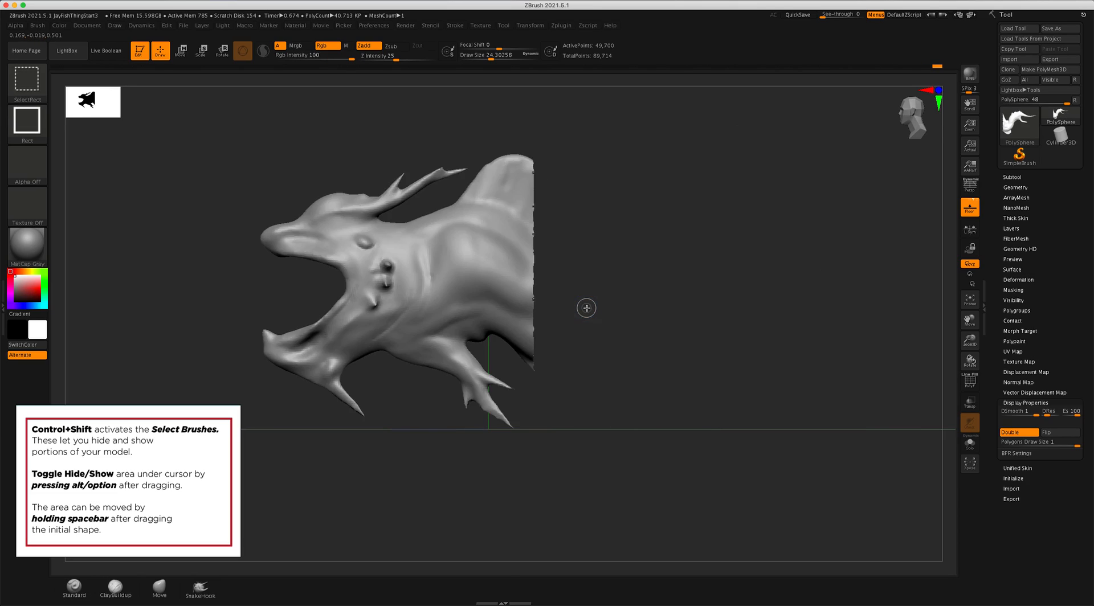
{"action": "left_click", "coordinate": [504, 289], "text": "ctrl+shift"}
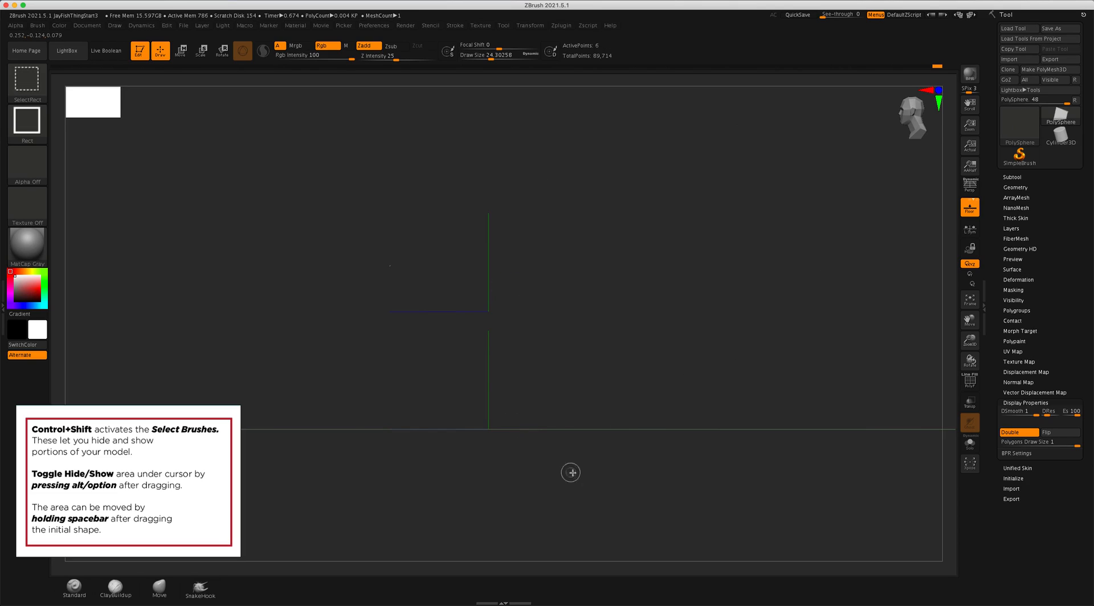
{"action": "left_click", "coordinate": [606, 525], "text": "ctrl+shift"}
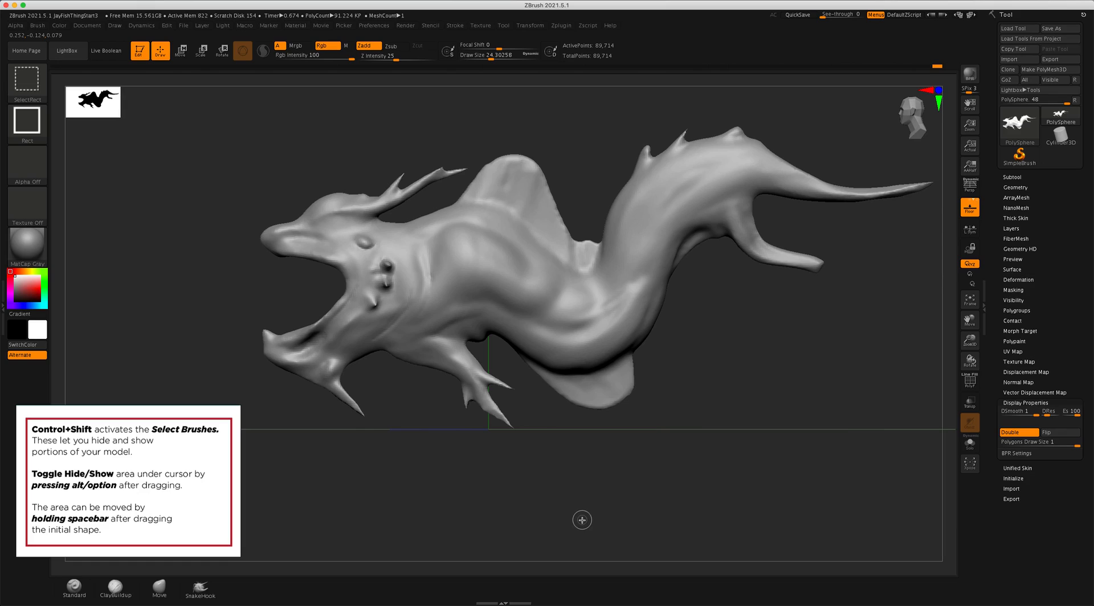
Step: Isolate the upper head and neck with a SelectRect rectangle, repositioning it over the head before applying
{"action": "key", "text": "shift"}
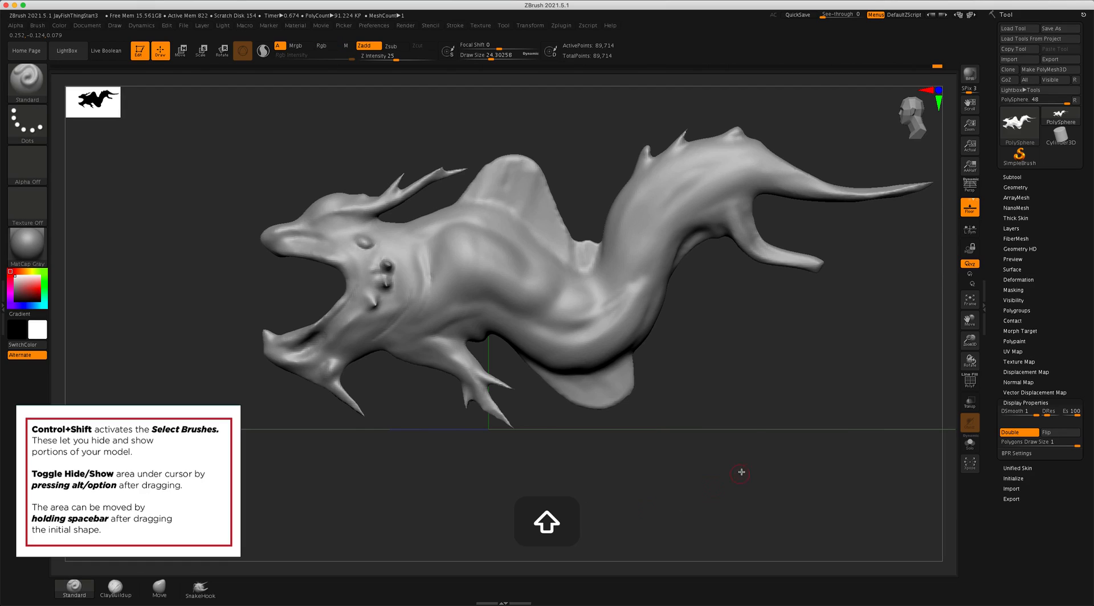
{"action": "key", "text": "ctrl+shift"}
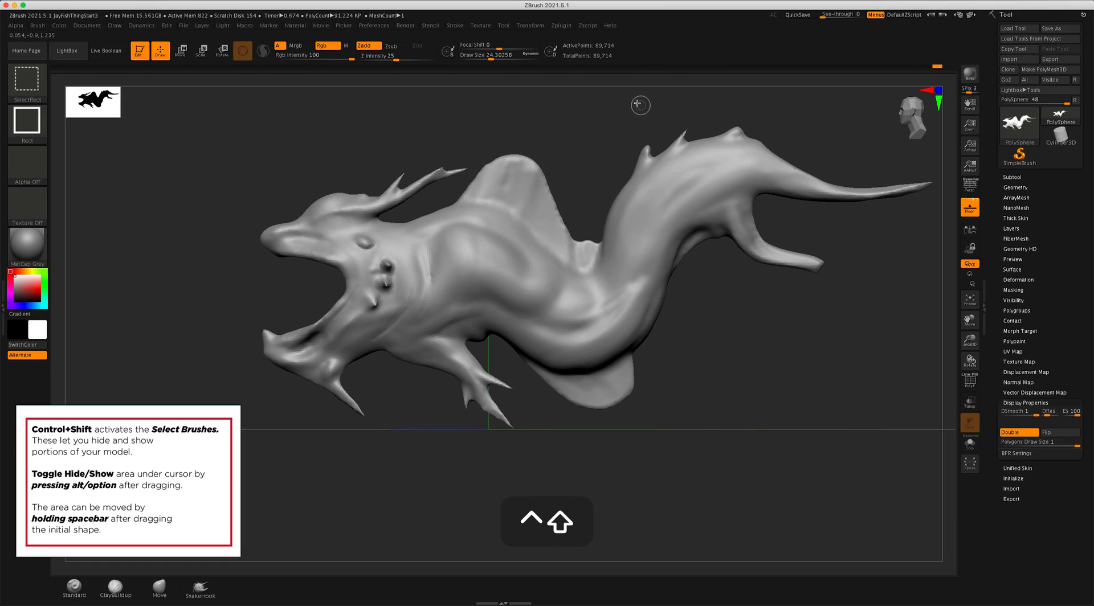
{"action": "mouse_move", "coordinate": [732, 198]}
{"action": "left_mouse_down", "text": "ctrl+shift"}
{"action": "mouse_move", "coordinate": [838, 288]}
{"action": "mouse_move", "coordinate": [914, 337]}
{"action": "mouse_move", "coordinate": [939, 336]}
{"action": "mouse_move", "coordinate": [874, 327]}
{"action": "mouse_move", "coordinate": [752, 336]}
{"action": "mouse_move", "coordinate": [624, 372]}
{"action": "mouse_move", "coordinate": [727, 484]}
{"action": "mouse_move", "coordinate": [725, 533]}
{"action": "mouse_move", "coordinate": [699, 515]}
{"action": "mouse_move", "coordinate": [674, 459]}
{"action": "mouse_move", "coordinate": [701, 471]}
{"action": "mouse_move", "coordinate": [538, 405]}
{"action": "mouse_move", "coordinate": [512, 434]}
{"action": "mouse_move", "coordinate": [469, 378]}
{"action": "mouse_move", "coordinate": [577, 406]}
{"action": "mouse_move", "coordinate": [507, 377]}
{"action": "mouse_move", "coordinate": [488, 423]}
{"action": "mouse_move", "coordinate": [466, 391]}
{"action": "mouse_move", "coordinate": [480, 365]}
{"action": "mouse_move", "coordinate": [470, 316]}
{"action": "left_mouse_up", "text": "ctrl+shift"}
{"action": "key", "text": "space"}
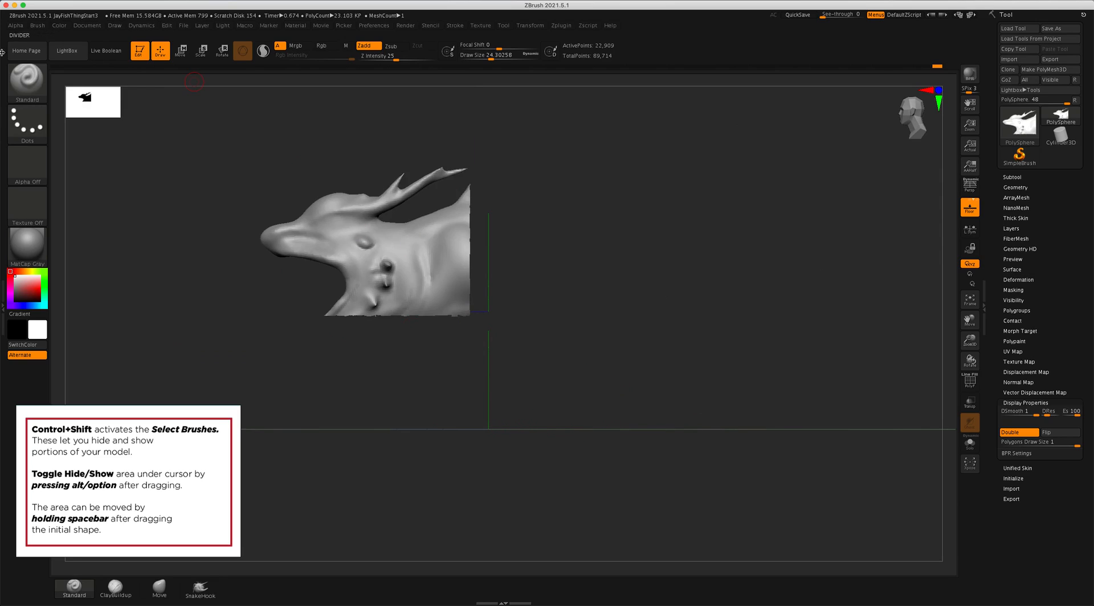
Step: Unhide the full creature and change the selection brush to SelectLasso
{"action": "left_click", "coordinate": [683, 420], "text": "ctrl+shift"}
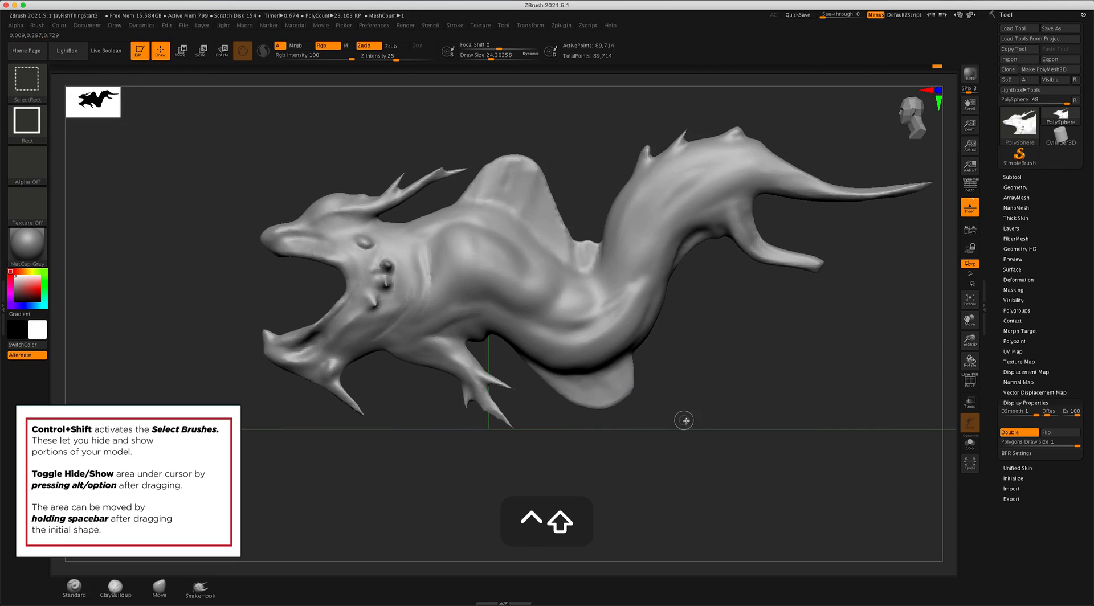
{"action": "left_click", "coordinate": [29, 82], "text": "ctrl+shift"}
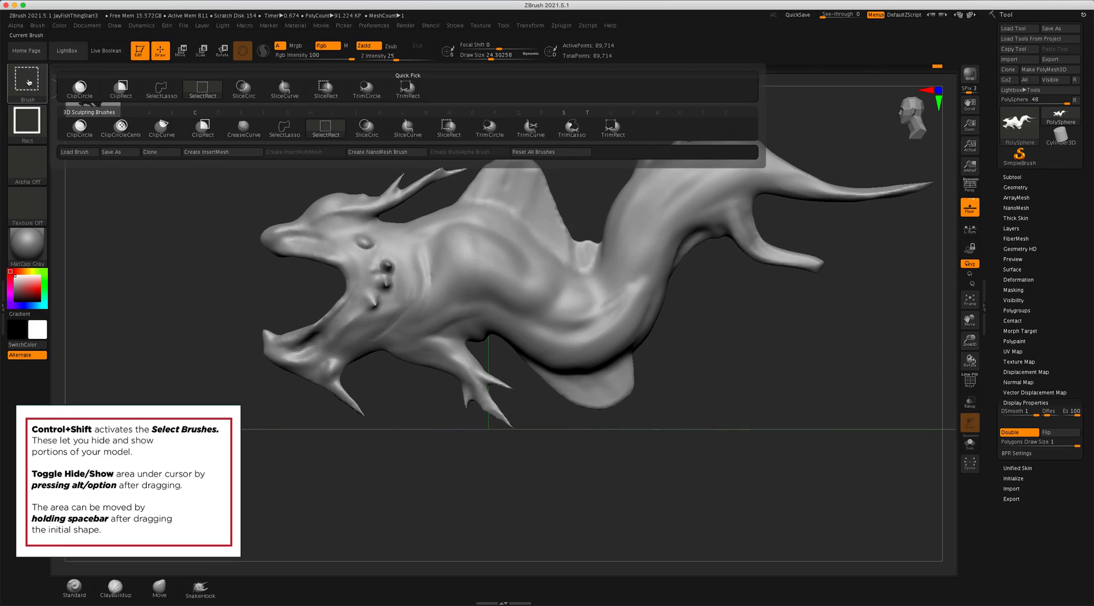
{"action": "left_click", "coordinate": [162, 90], "text": "ctrl+shift"}
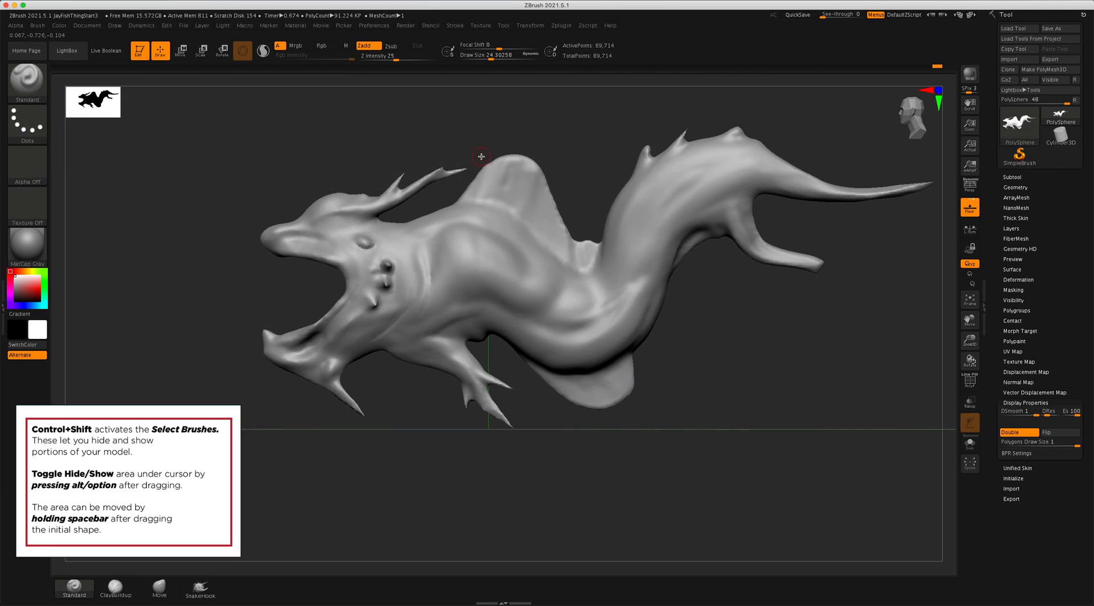
Step: Isolate the top of the head and its horns with a freehand SelectLasso selection
{"action": "key", "text": "shift"}
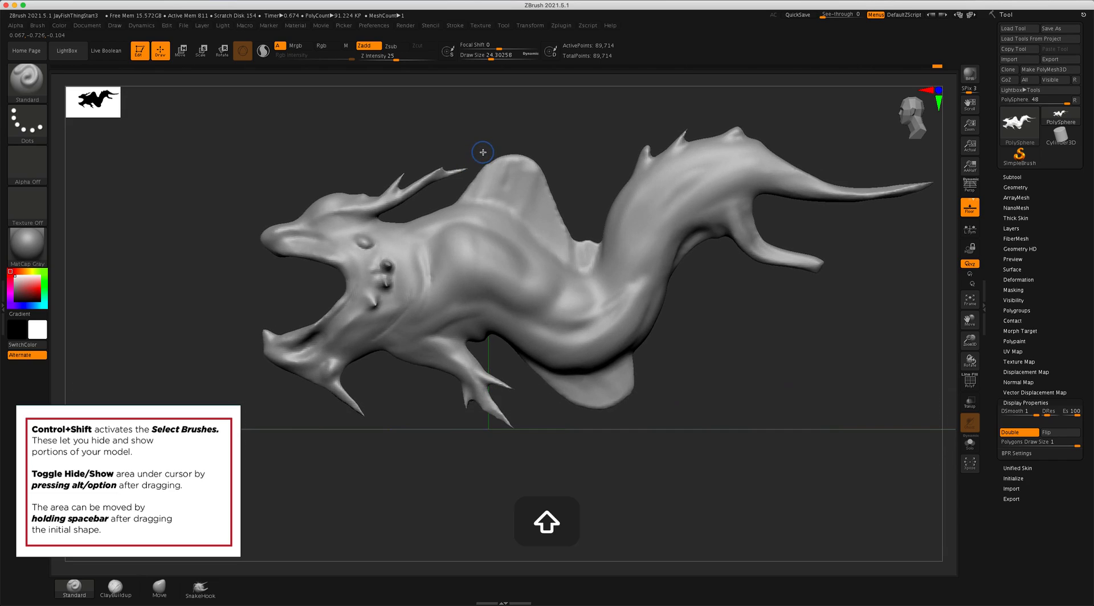
{"action": "key", "text": "ctrl+shift"}
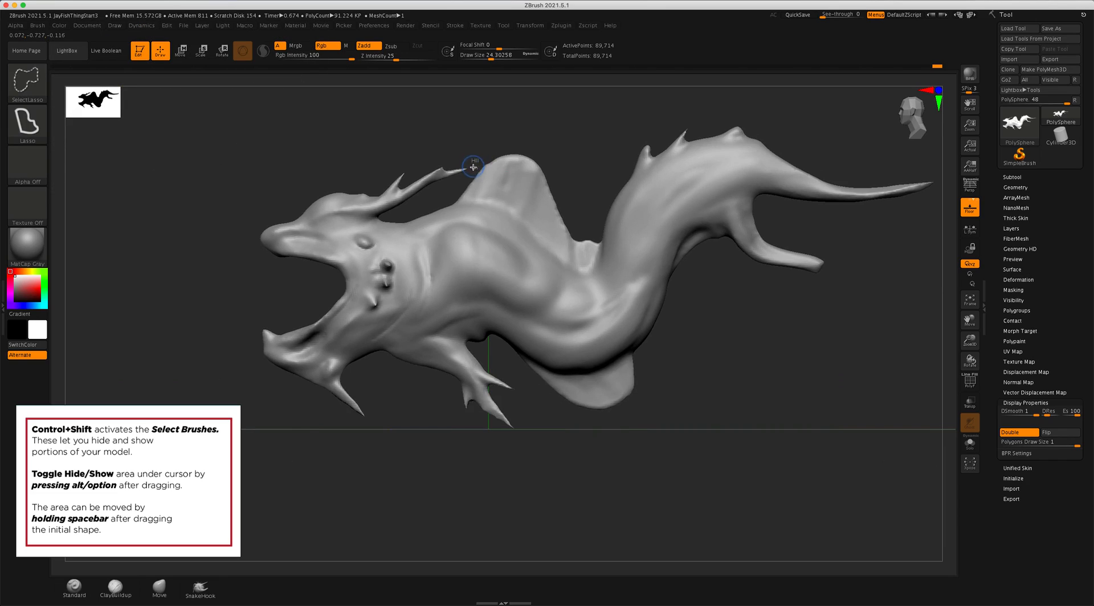
{"action": "mouse_move", "coordinate": [467, 177]}
{"action": "left_mouse_down", "text": "ctrl+shift"}
{"action": "mouse_move", "coordinate": [391, 221]}
{"action": "mouse_move", "coordinate": [302, 225]}
{"action": "mouse_move", "coordinate": [279, 166]}
{"action": "mouse_move", "coordinate": [451, 145]}
{"action": "mouse_move", "coordinate": [474, 156]}
{"action": "left_mouse_up", "text": "ctrl+shift"}
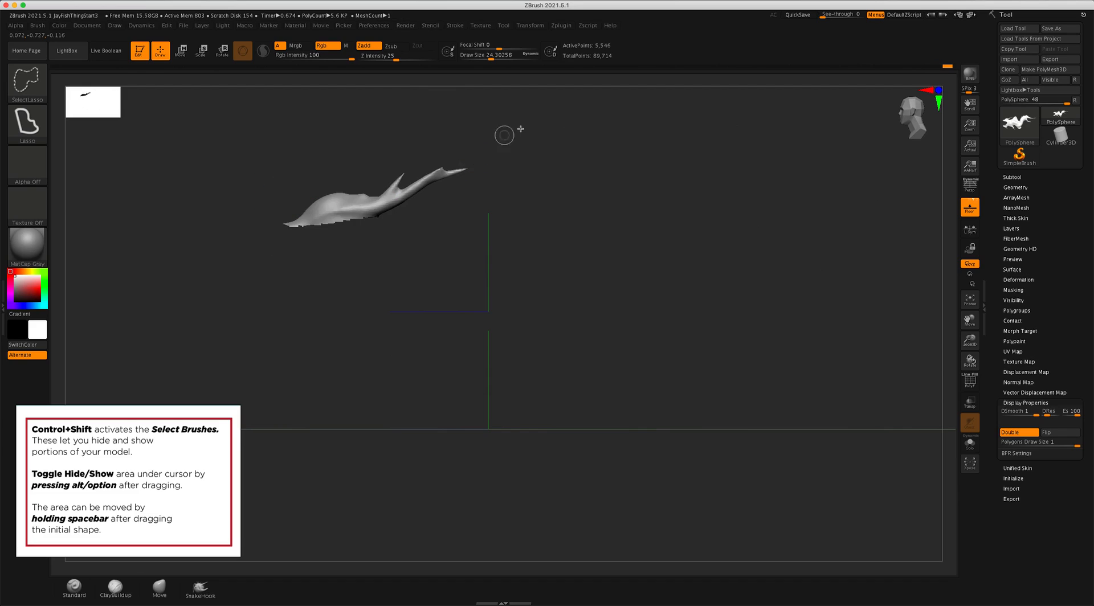
Step: Try sculpting on the isolated top of the head with the Standard brush, and undo the strokes
{"action": "mouse_move", "coordinate": [435, 339]}
{"action": "left_mouse_down"}
{"action": "mouse_move", "coordinate": [483, 326]}
{"action": "mouse_move", "coordinate": [496, 277]}
{"action": "mouse_move", "coordinate": [416, 275]}
{"action": "mouse_move", "coordinate": [668, 371]}
{"action": "mouse_move", "coordinate": [649, 364]}
{"action": "mouse_move", "coordinate": [654, 357]}
{"action": "mouse_move", "coordinate": [641, 411]}
{"action": "mouse_move", "coordinate": [684, 453]}
{"action": "mouse_move", "coordinate": [706, 418]}
{"action": "mouse_move", "coordinate": [600, 383]}
{"action": "mouse_move", "coordinate": [620, 384]}
{"action": "mouse_move", "coordinate": [646, 473]}
{"action": "left_mouse_up"}
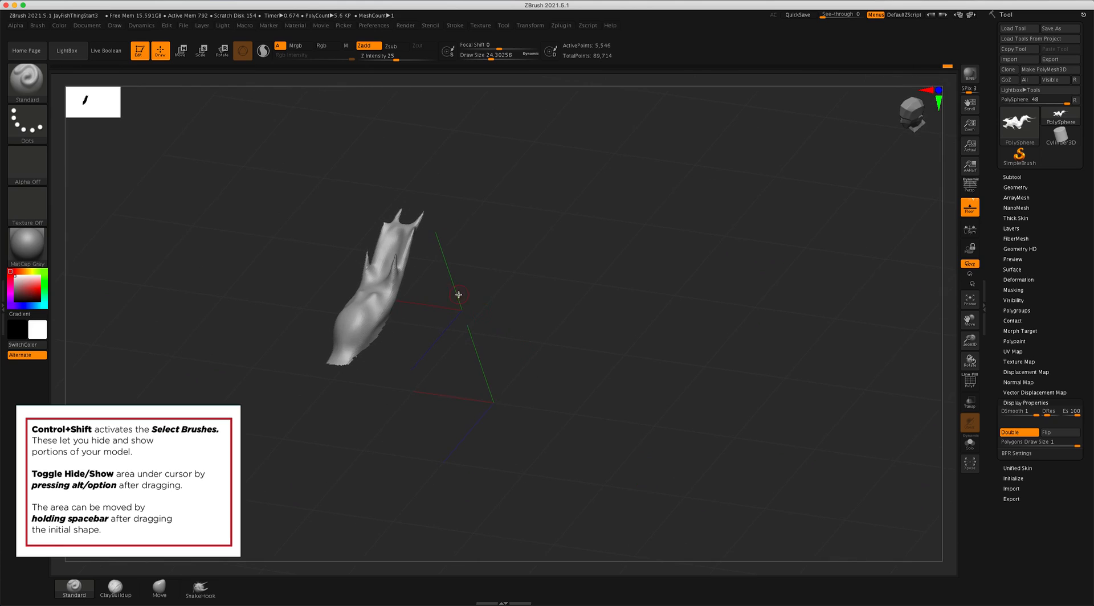
{"action": "left_click_drag", "start_coordinate": [458, 294], "coordinate": [378, 217]}
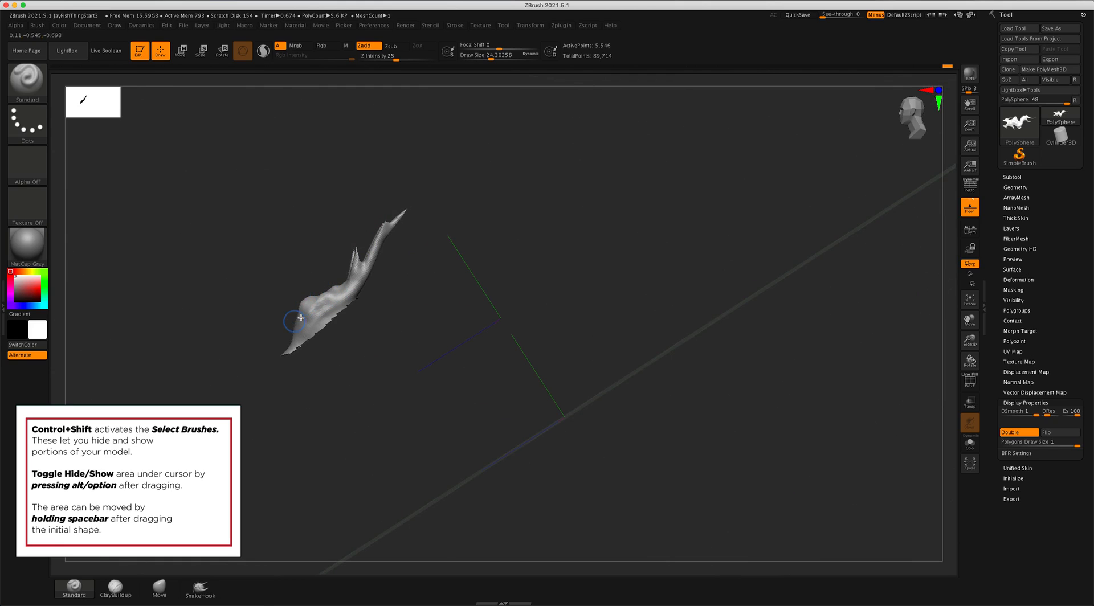
{"action": "mouse_move", "coordinate": [430, 324]}
{"action": "left_mouse_down"}
{"action": "mouse_move", "coordinate": [453, 340]}
{"action": "mouse_move", "coordinate": [374, 331]}
{"action": "mouse_move", "coordinate": [412, 349]}
{"action": "left_mouse_up"}
{"action": "key", "text": "super+z"}
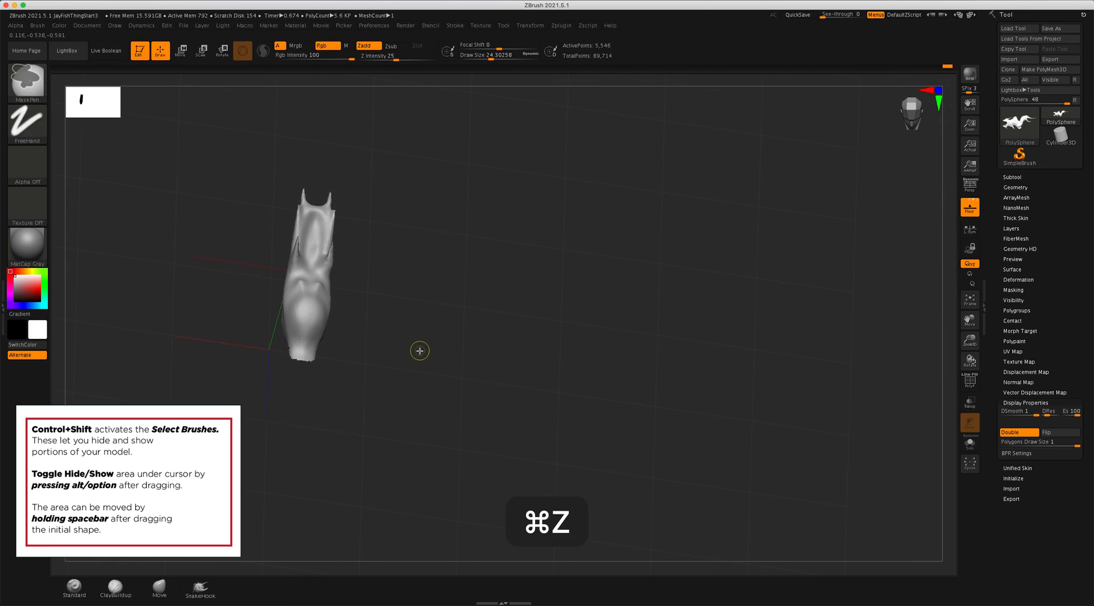
{"action": "key", "text": "super+z"}
Step: Turn on X symmetry and sculpt mirrored bumps on the isolated top of the head with the Standard brush
{"action": "left_click_drag", "start_coordinate": [458, 376], "coordinate": [453, 378]}
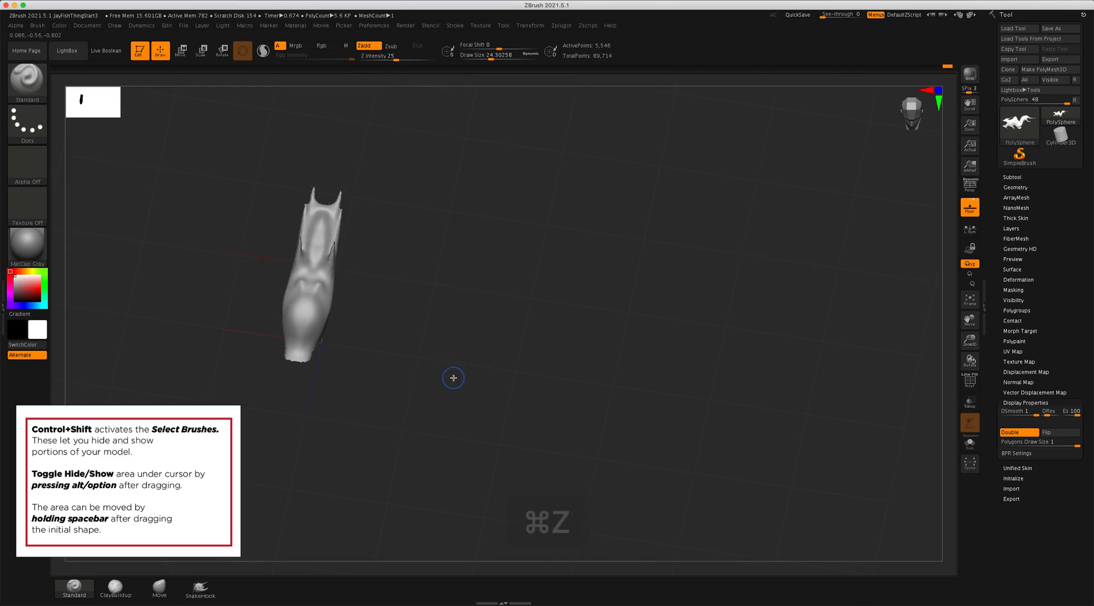
{"action": "key", "text": "x"}
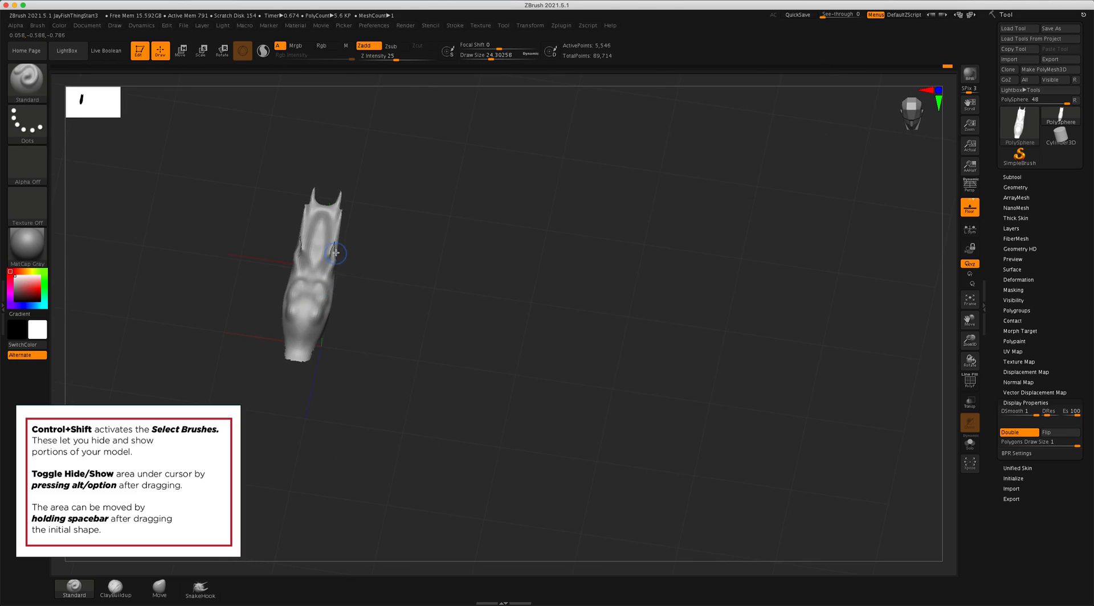
{"action": "left_click_drag", "start_coordinate": [375, 348], "coordinate": [341, 291]}
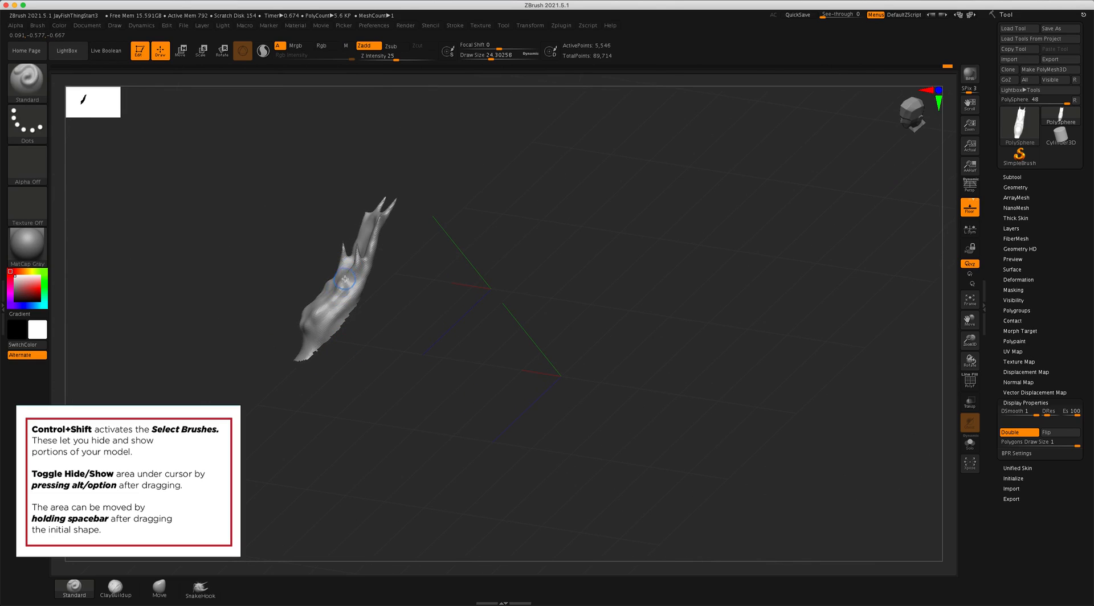
{"action": "left_click_drag", "start_coordinate": [354, 373], "coordinate": [456, 370]}
Step: Unhide the full creature and inspect the sculpted head from several angles
{"action": "left_click", "coordinate": [711, 441], "text": "ctrl+shift"}
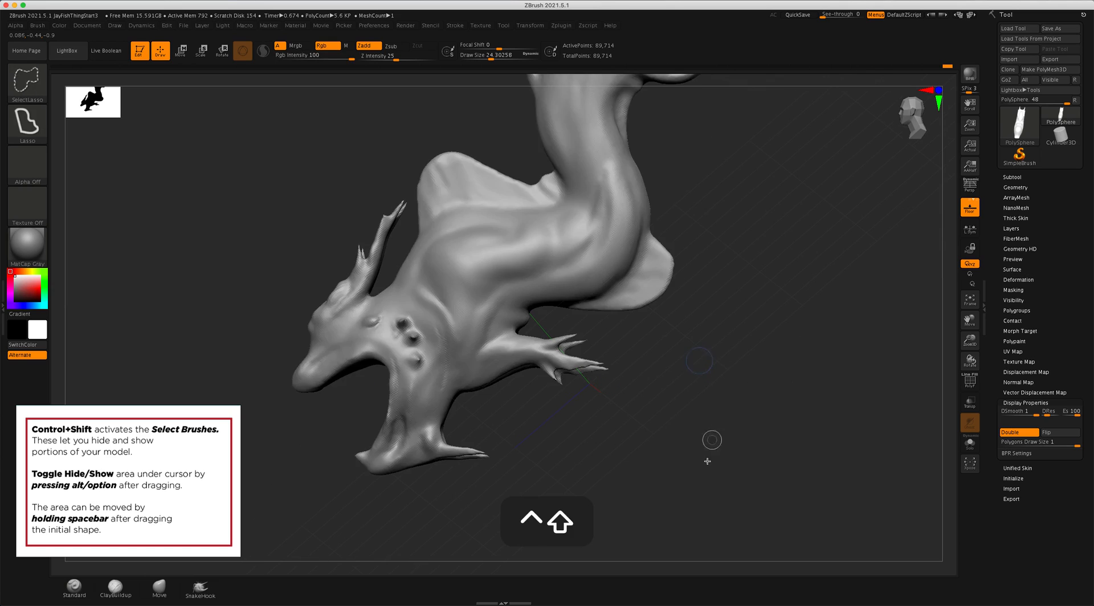
{"action": "mouse_move", "coordinate": [707, 460]}
{"action": "left_mouse_down"}
{"action": "mouse_move", "coordinate": [642, 413]}
{"action": "mouse_move", "coordinate": [667, 406]}
{"action": "mouse_move", "coordinate": [649, 354]}
{"action": "mouse_move", "coordinate": [586, 421]}
{"action": "mouse_move", "coordinate": [651, 460]}
{"action": "mouse_move", "coordinate": [642, 387]}
{"action": "mouse_move", "coordinate": [605, 464]}
{"action": "mouse_move", "coordinate": [654, 469]}
{"action": "mouse_move", "coordinate": [559, 415]}
{"action": "mouse_move", "coordinate": [513, 412]}
{"action": "left_mouse_up"}
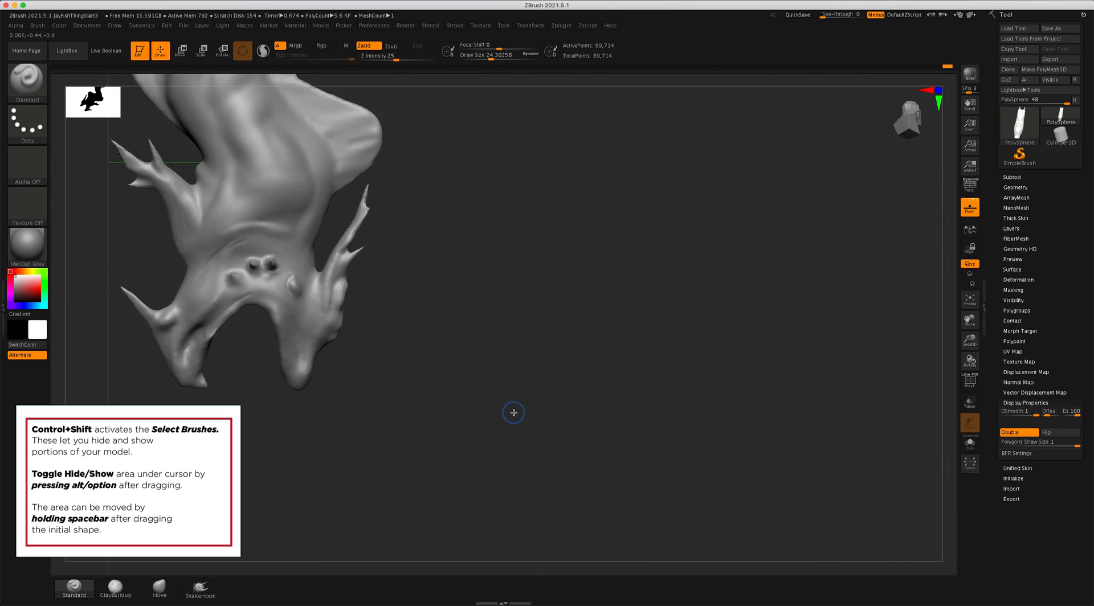
{"action": "left_click_drag", "start_coordinate": [569, 371], "coordinate": [391, 340]}
{"action": "left_click_drag", "start_coordinate": [794, 467], "coordinate": [801, 437], "text": "alt"}
Step: Undo the head sculpting and the visibility changes back to the complete original creature
{"action": "key", "text": "super+z"}
{"action": "key", "text": "super+z"}
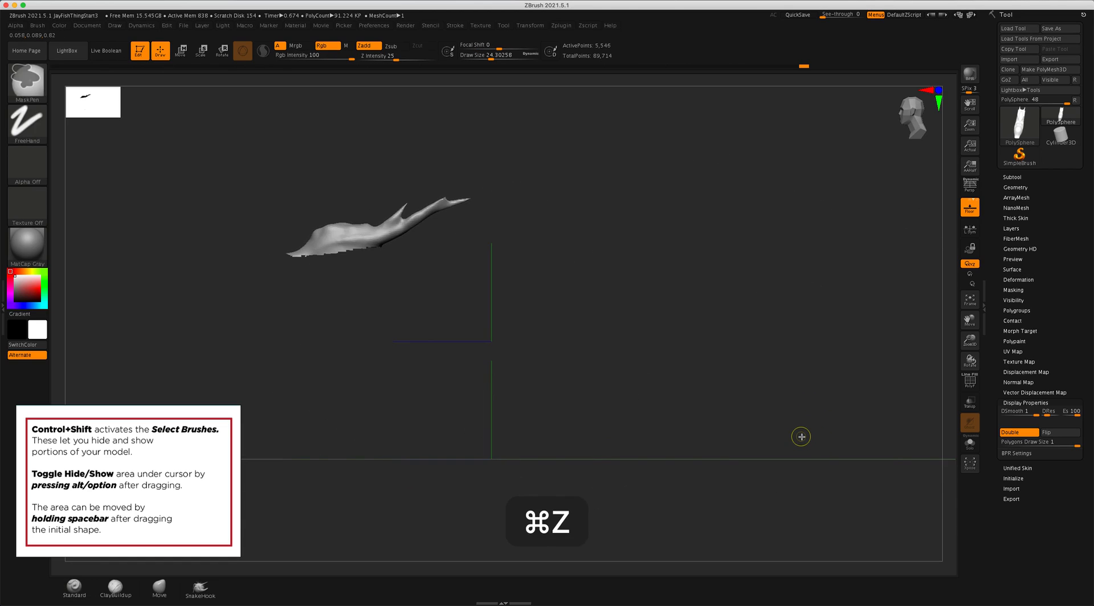
{"action": "key", "text": "super+z"}
{"action": "key", "text": "super+z"}
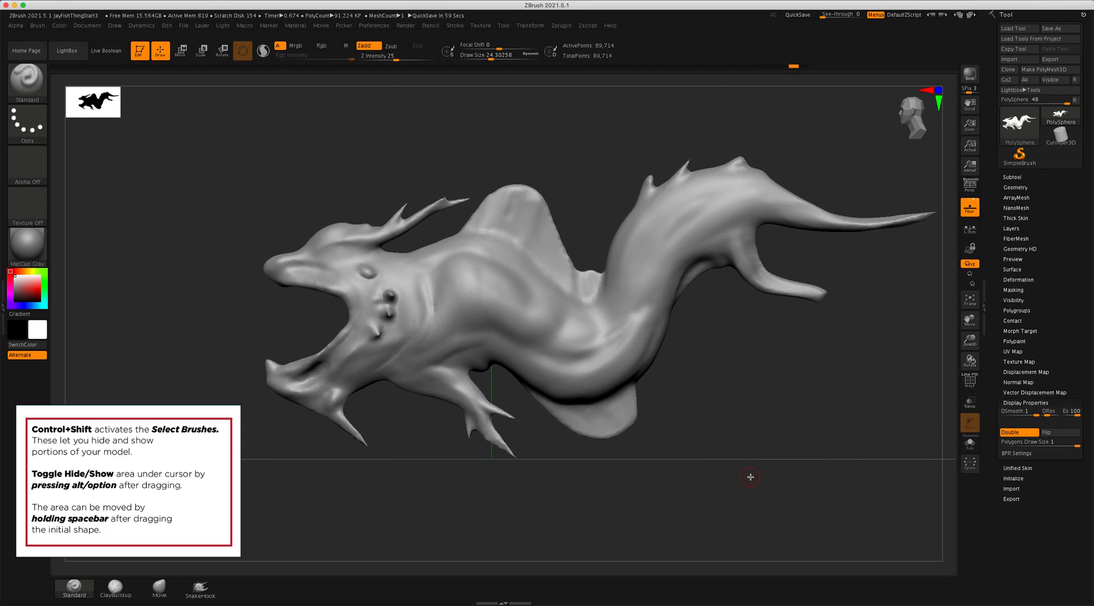
Step: Display the PolyFrame on the whole creature to examine its polygroups, and turn it off again
{"action": "key", "text": "shift+f"}
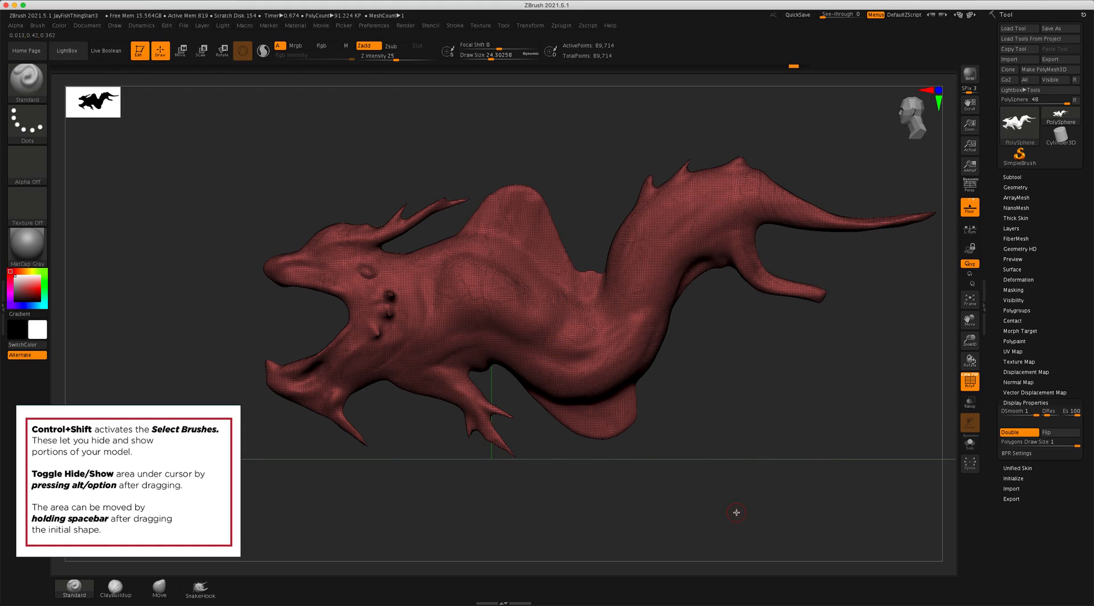
{"action": "key", "text": "shift+f"}
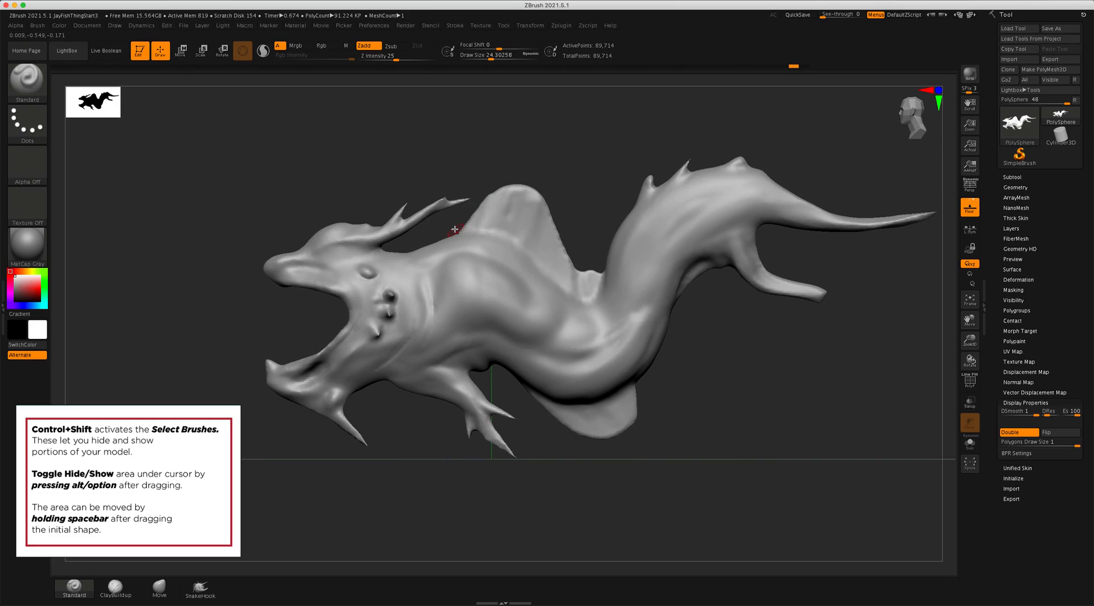
Step: Mask the whole dorsal fin with the MaskPen brush, outlining its base and filling it at a draw size of about 79
{"action": "key", "text": "ctrl"}
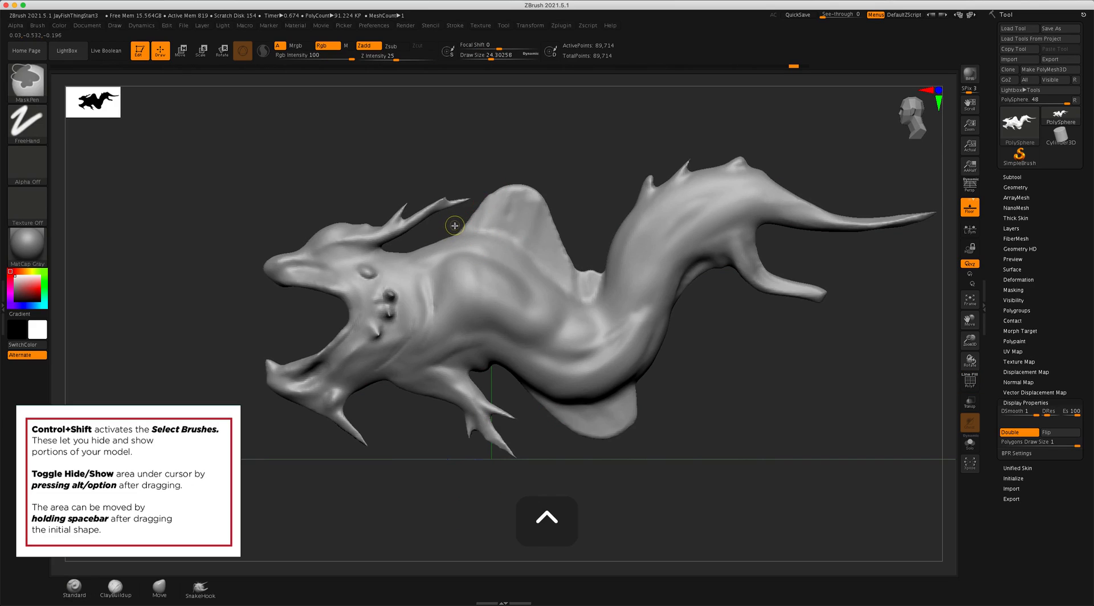
{"action": "mouse_move", "coordinate": [461, 229]}
{"action": "left_mouse_down", "text": "ctrl"}
{"action": "mouse_move", "coordinate": [515, 241]}
{"action": "mouse_move", "coordinate": [539, 265]}
{"action": "mouse_move", "coordinate": [585, 261]}
{"action": "mouse_move", "coordinate": [572, 258]}
{"action": "left_mouse_up", "text": "ctrl"}
{"action": "key", "text": "s"}
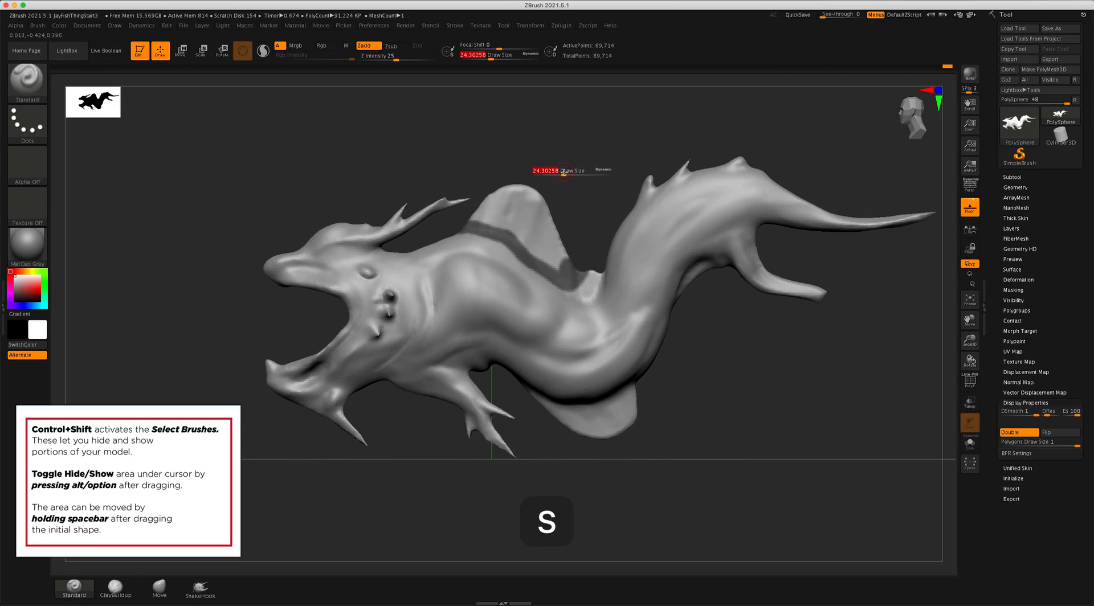
{"action": "left_click_drag", "start_coordinate": [563, 172], "coordinate": [573, 173]}
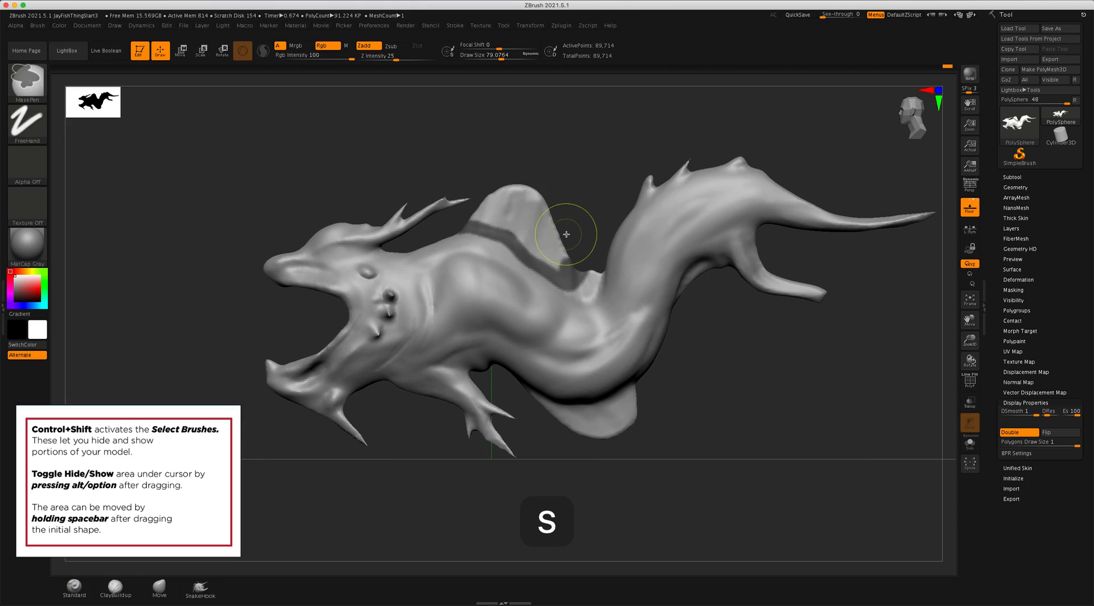
{"action": "mouse_move", "coordinate": [566, 234]}
{"action": "left_mouse_down", "text": "ctrl"}
{"action": "mouse_move", "coordinate": [489, 171]}
{"action": "mouse_move", "coordinate": [484, 187]}
{"action": "left_mouse_up", "text": "ctrl"}
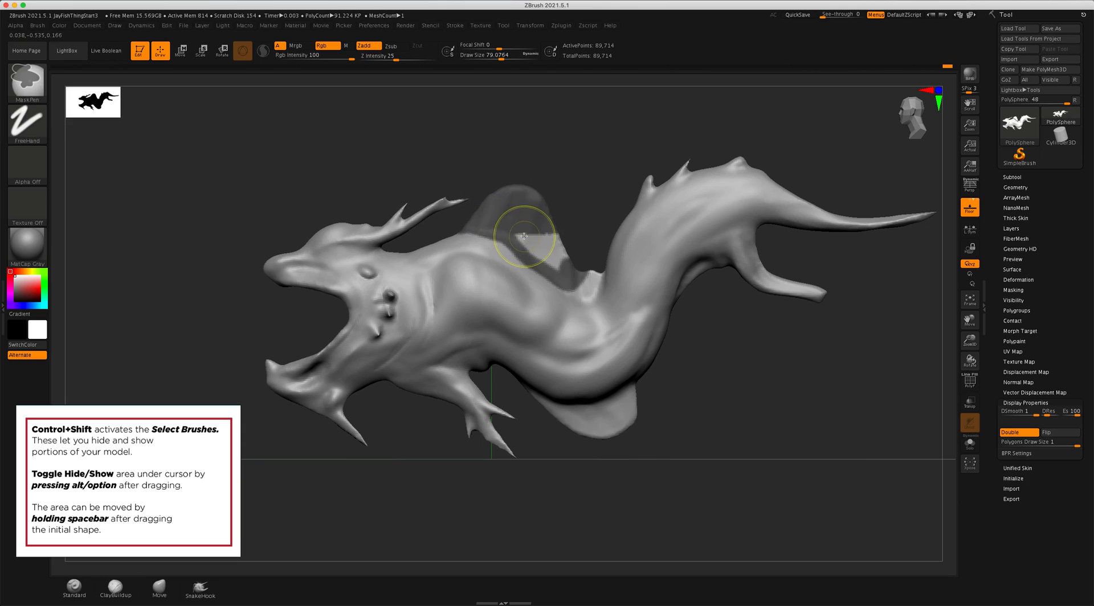
{"action": "mouse_move", "coordinate": [524, 237]}
{"action": "left_mouse_down", "text": "ctrl"}
{"action": "mouse_move", "coordinate": [555, 242]}
{"action": "mouse_move", "coordinate": [582, 280]}
{"action": "left_mouse_up", "text": "ctrl"}
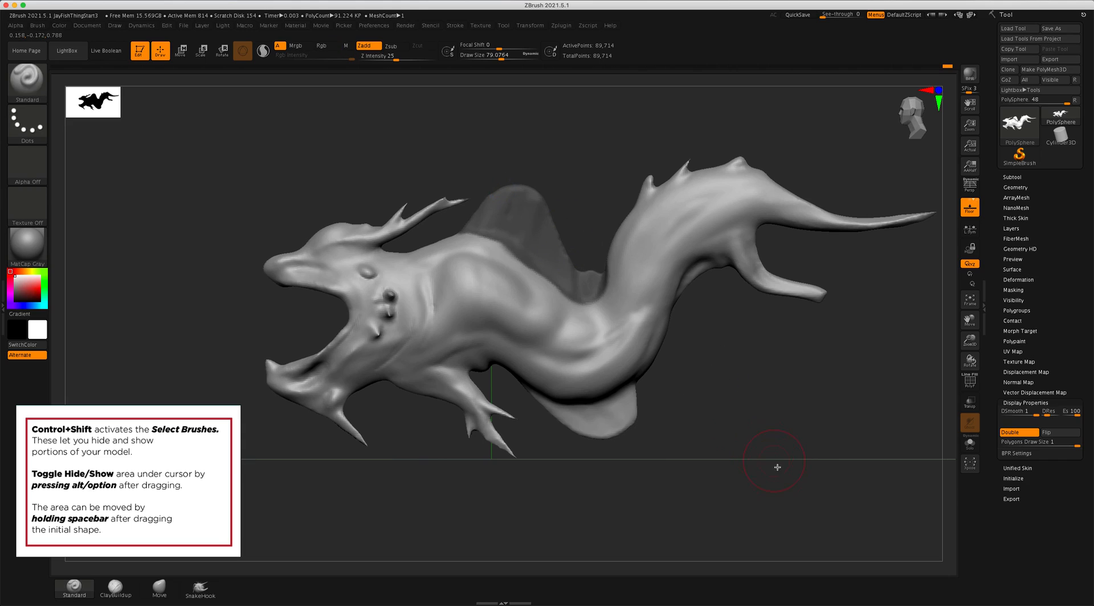
Step: Show the PolyFrame and turn the masked dorsal fin into its own polygroup
{"action": "mouse_move", "coordinate": [775, 465]}
{"action": "left_mouse_down"}
{"action": "mouse_move", "coordinate": [794, 450]}
{"action": "mouse_move", "coordinate": [849, 445]}
{"action": "mouse_move", "coordinate": [833, 470]}
{"action": "mouse_move", "coordinate": [784, 467]}
{"action": "mouse_move", "coordinate": [756, 442]}
{"action": "left_mouse_up"}
{"action": "key", "text": "shift+f"}
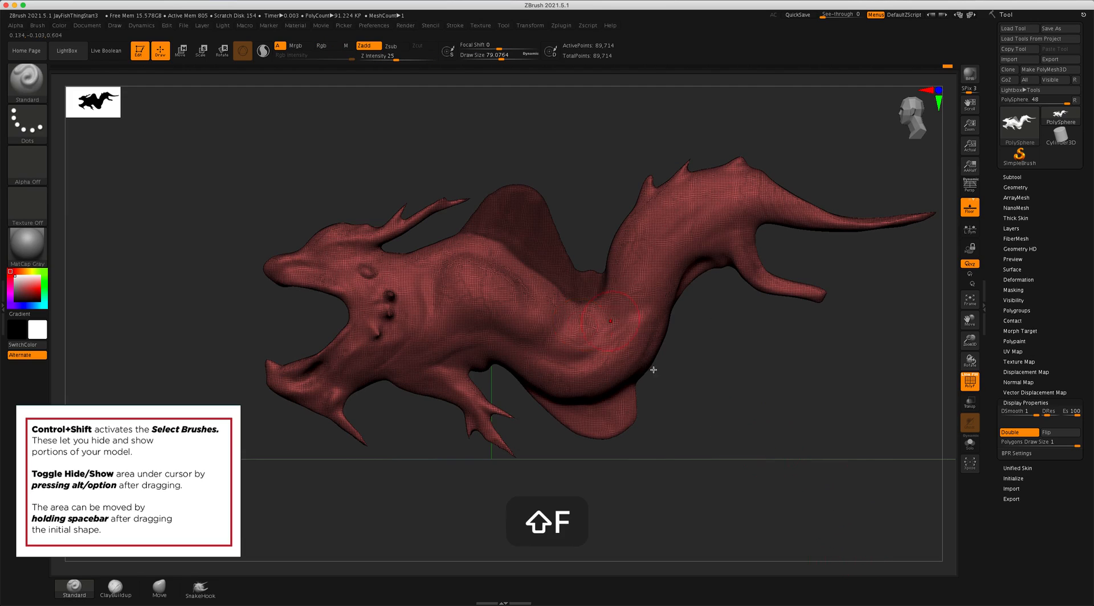
{"action": "key", "text": "ctrl+w"}
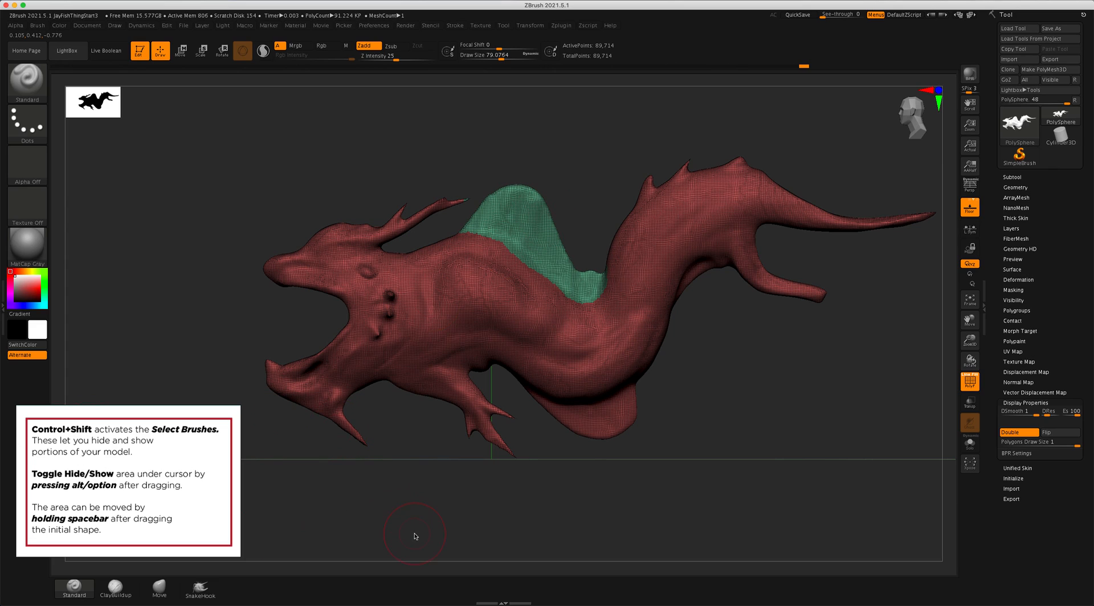
Step: Isolate the dorsal fin polygroup and invert the visibility to leave only the body, restoring the full creature at the end
{"action": "left_click", "coordinate": [525, 216], "text": "ctrl+shift"}
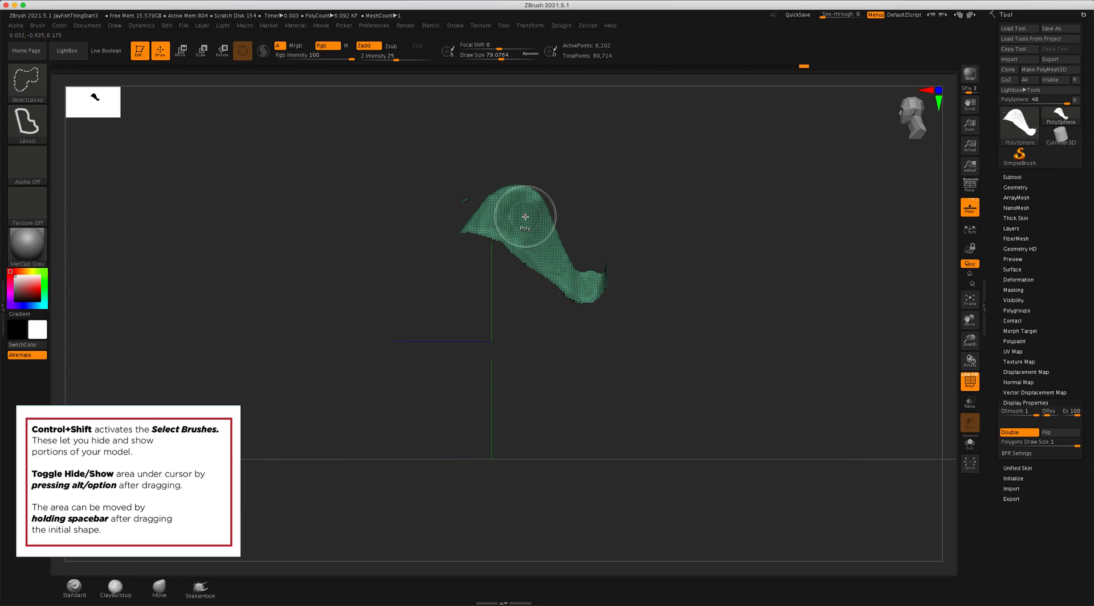
{"action": "left_click", "coordinate": [525, 216], "text": "ctrl+shift"}
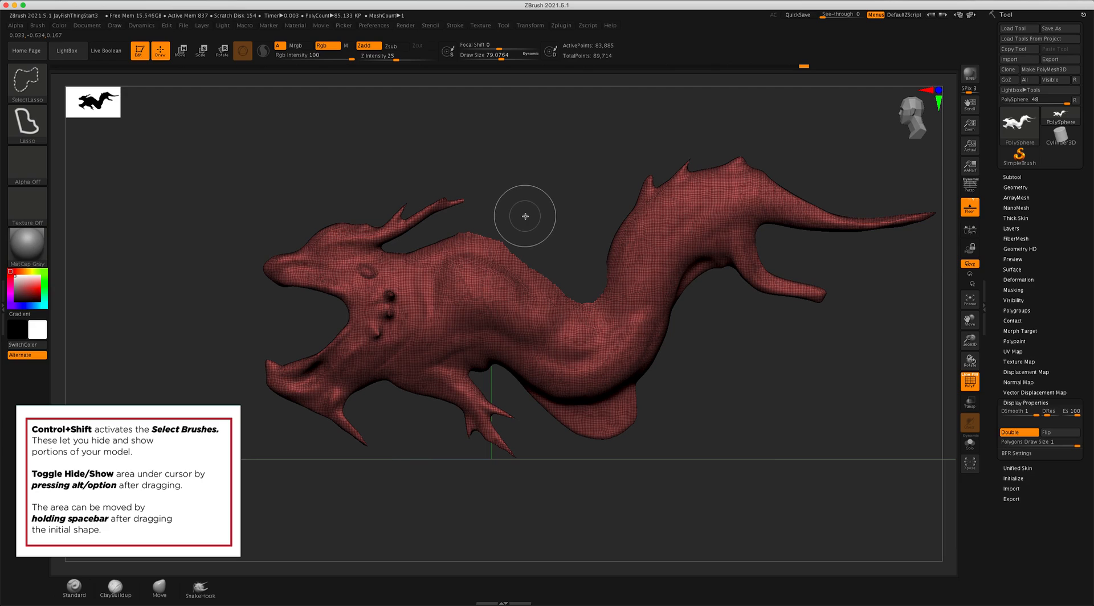
{"action": "left_click", "coordinate": [485, 311], "text": "ctrl+shift"}
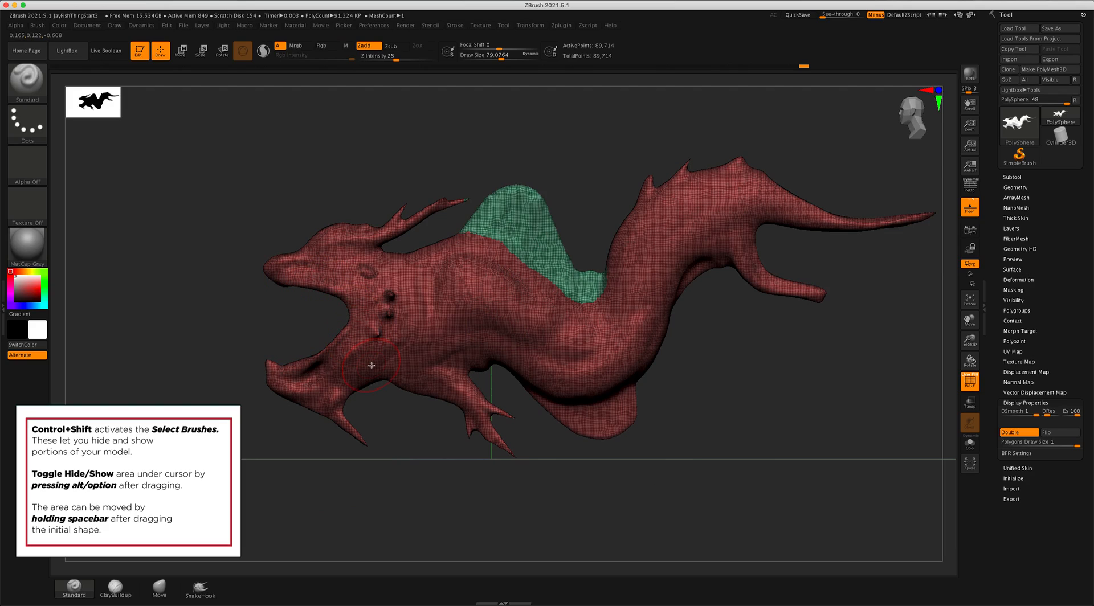
Step: Mask the upper head and horns with MaskPen and turn the masked area into a separate polygroup
{"action": "key", "text": "ctrl"}
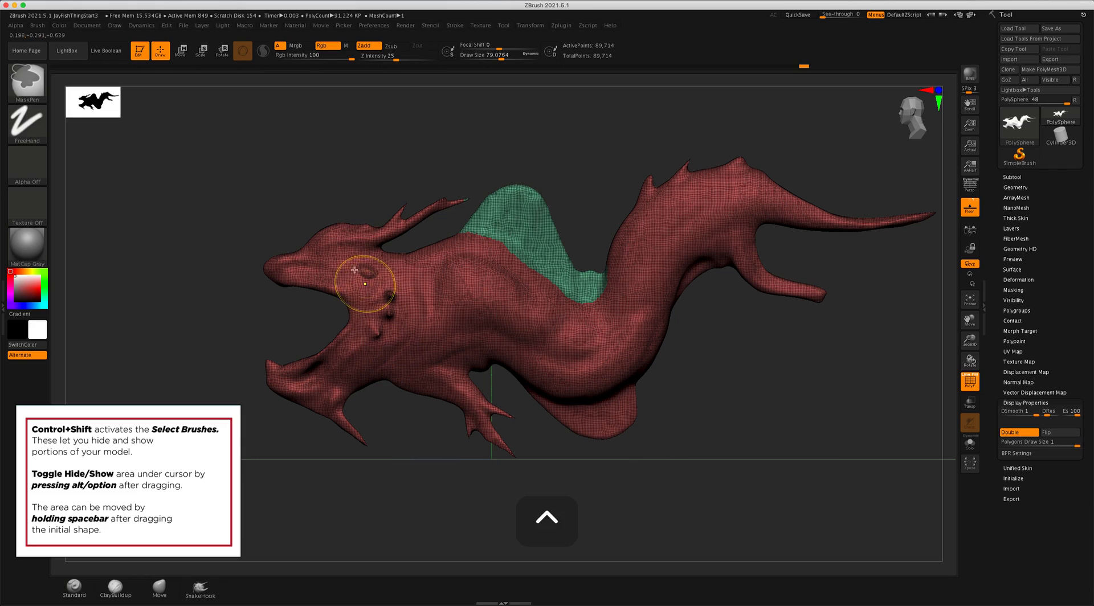
{"action": "mouse_move", "coordinate": [400, 224]}
{"action": "left_mouse_down", "text": "ctrl"}
{"action": "mouse_move", "coordinate": [317, 246]}
{"action": "mouse_move", "coordinate": [353, 286]}
{"action": "left_mouse_up", "text": "ctrl"}
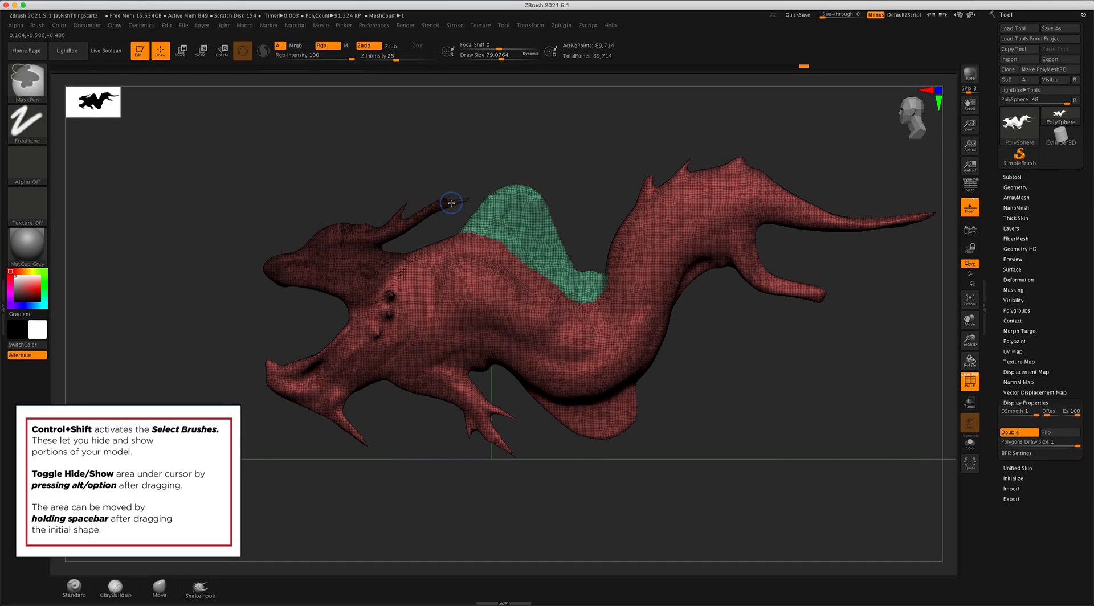
{"action": "key", "text": "ctrl"}
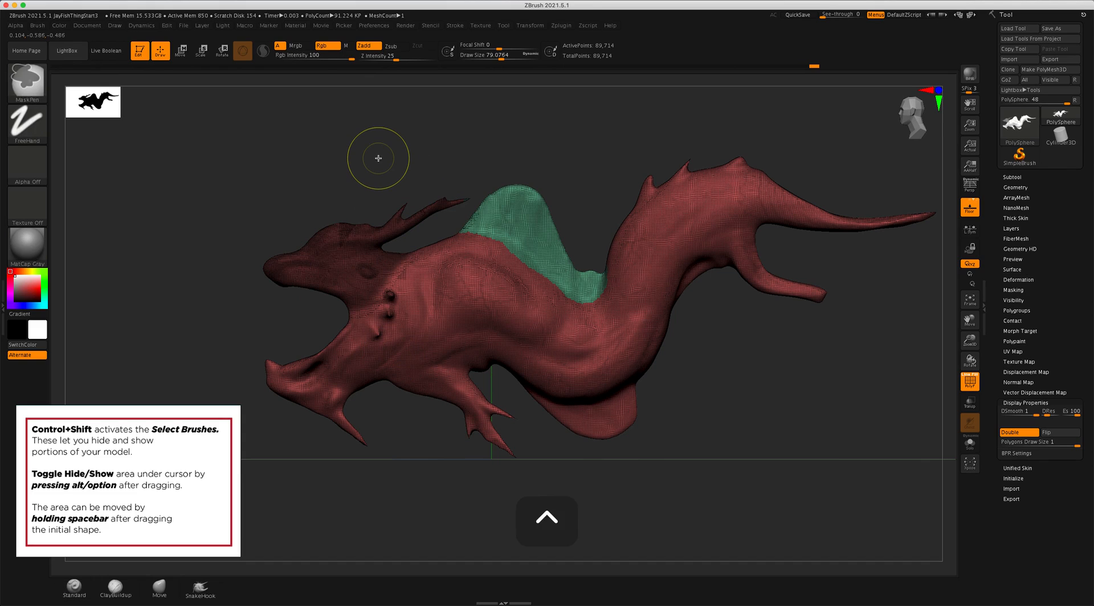
{"action": "key", "text": "ctrl+w"}
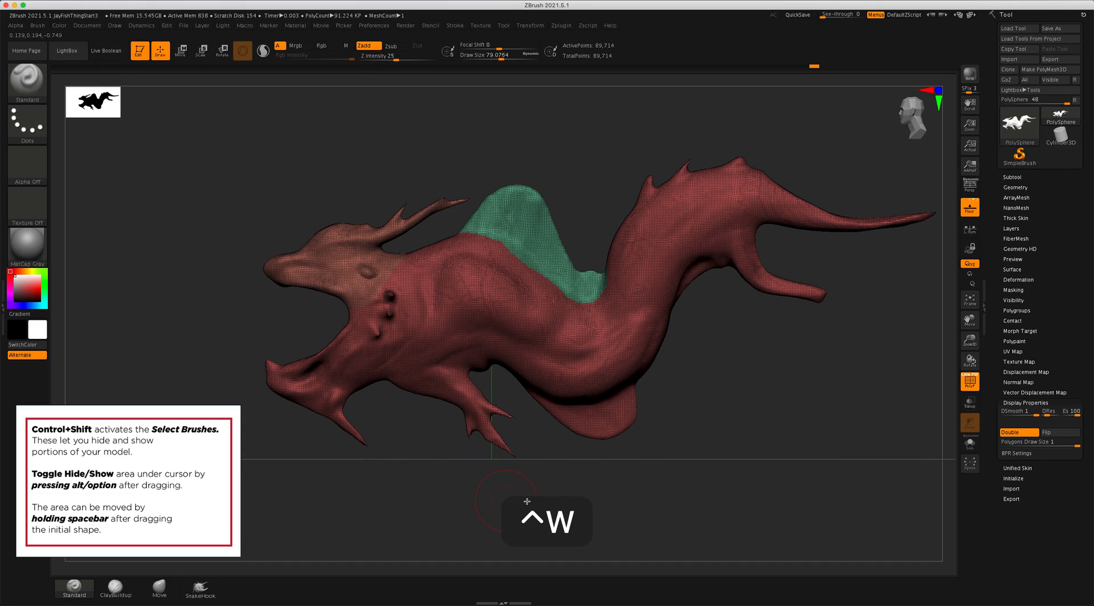
Step: Try regrouping the entire unmasked creature into one polygroup, and undo the regrouping
{"action": "key", "text": "ctrl+w"}
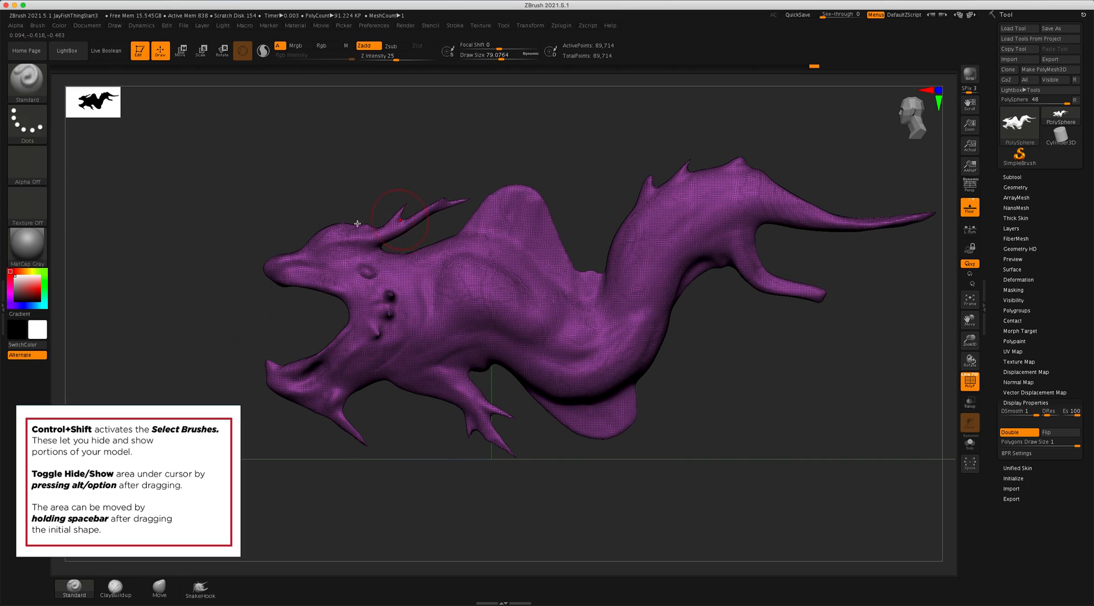
{"action": "key", "text": "super+z"}
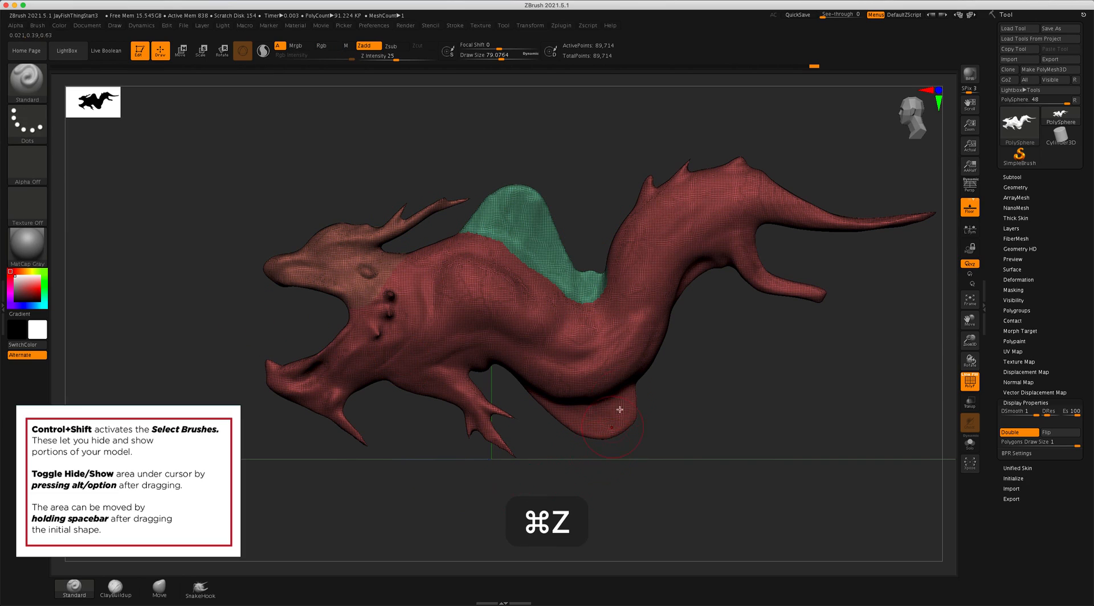
Step: Mask the belly fin with MaskPen and turn it into its own polygroup
{"action": "key", "text": "ctrl"}
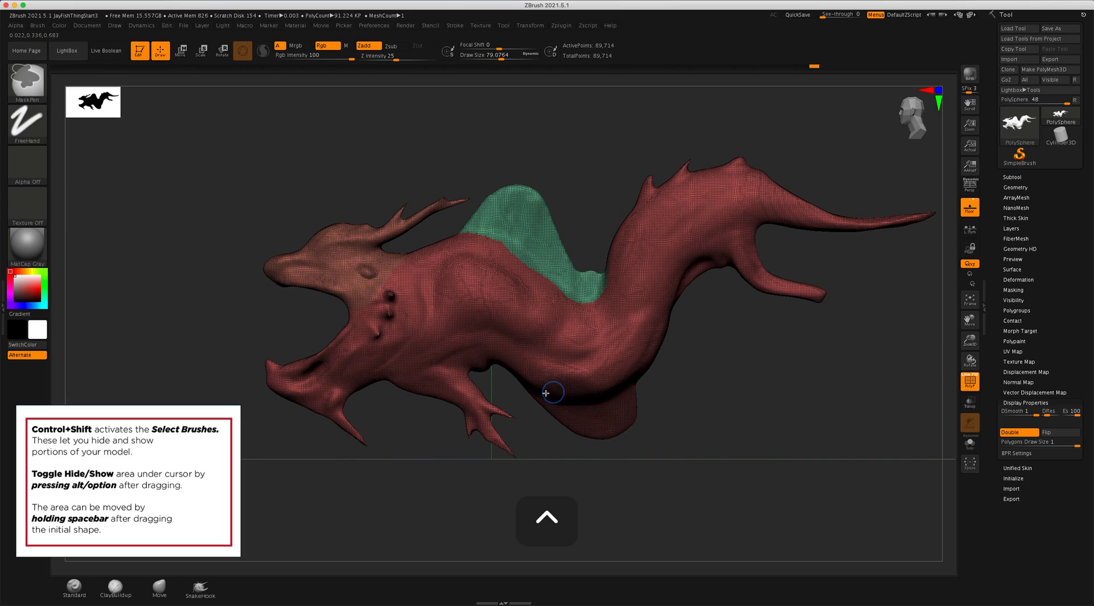
{"action": "left_click_drag", "start_coordinate": [545, 393], "coordinate": [597, 384], "text": "ctrl"}
{"action": "key", "text": "ctrl+w"}
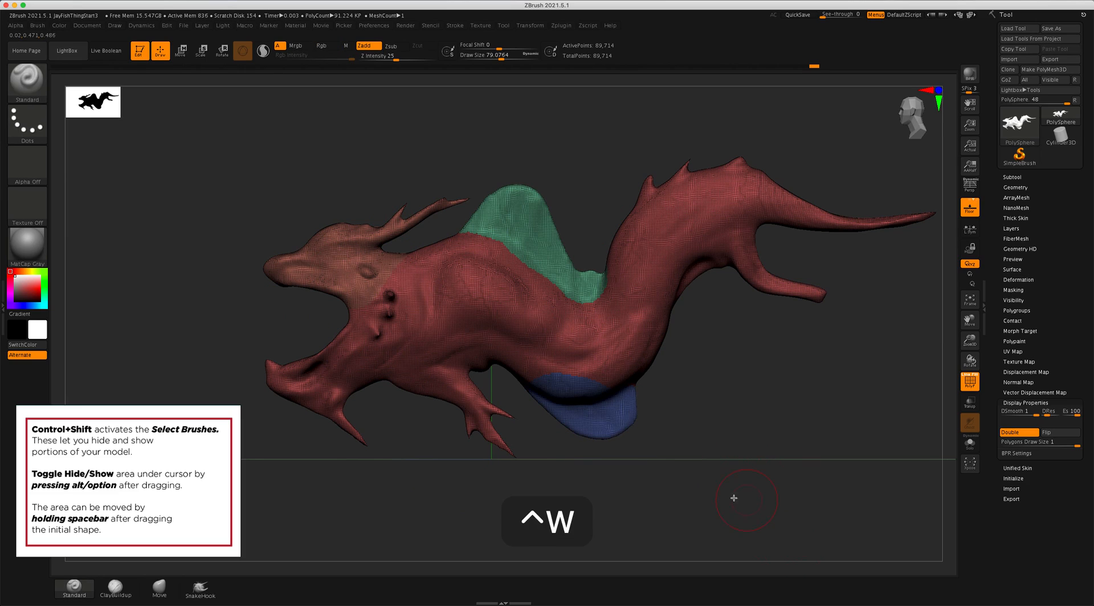
Step: Mask the hind limb beneath the tail with MaskPen and turn the masked area into its own polygroup
{"action": "key", "text": "ctrl"}
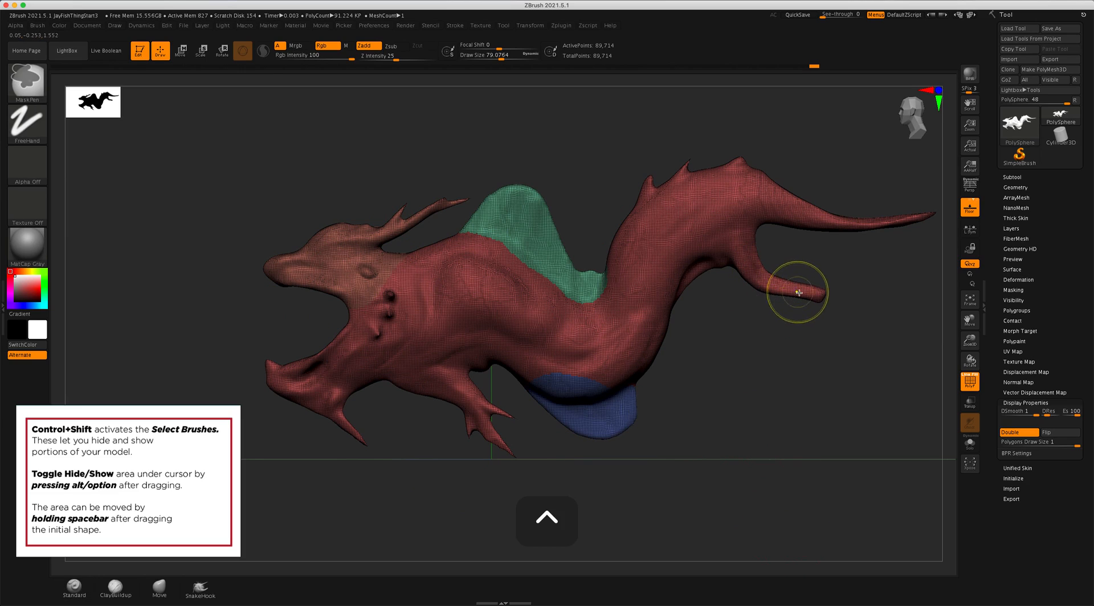
{"action": "mouse_move", "coordinate": [817, 299]}
{"action": "left_mouse_down", "text": "ctrl"}
{"action": "mouse_move", "coordinate": [779, 300]}
{"action": "mouse_move", "coordinate": [723, 252]}
{"action": "mouse_move", "coordinate": [745, 245]}
{"action": "mouse_move", "coordinate": [720, 271]}
{"action": "left_mouse_up", "text": "ctrl"}
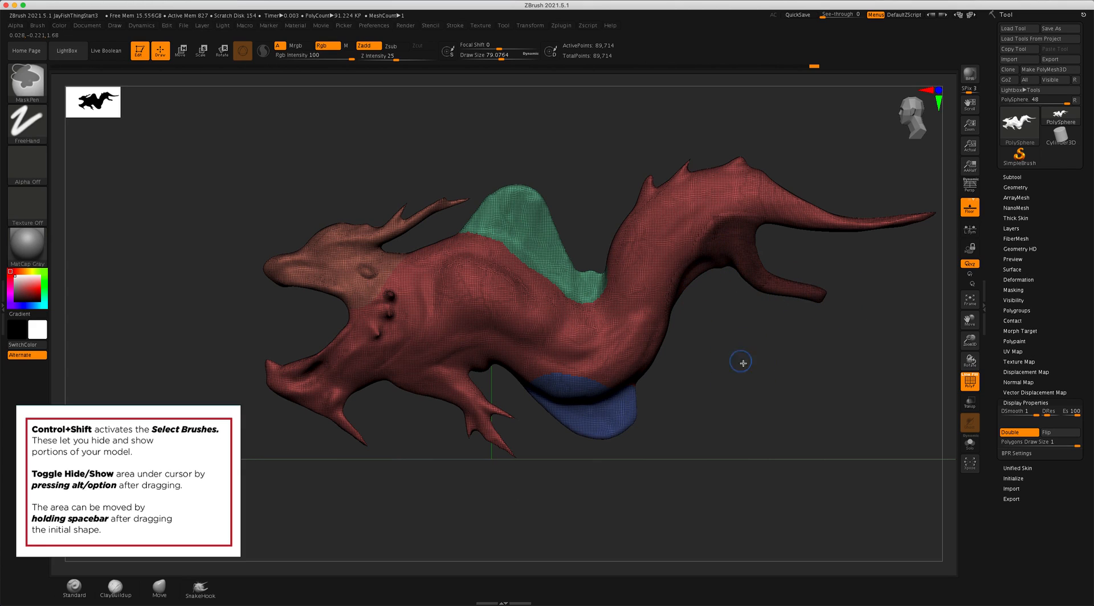
{"action": "key", "text": "ctrl+w"}
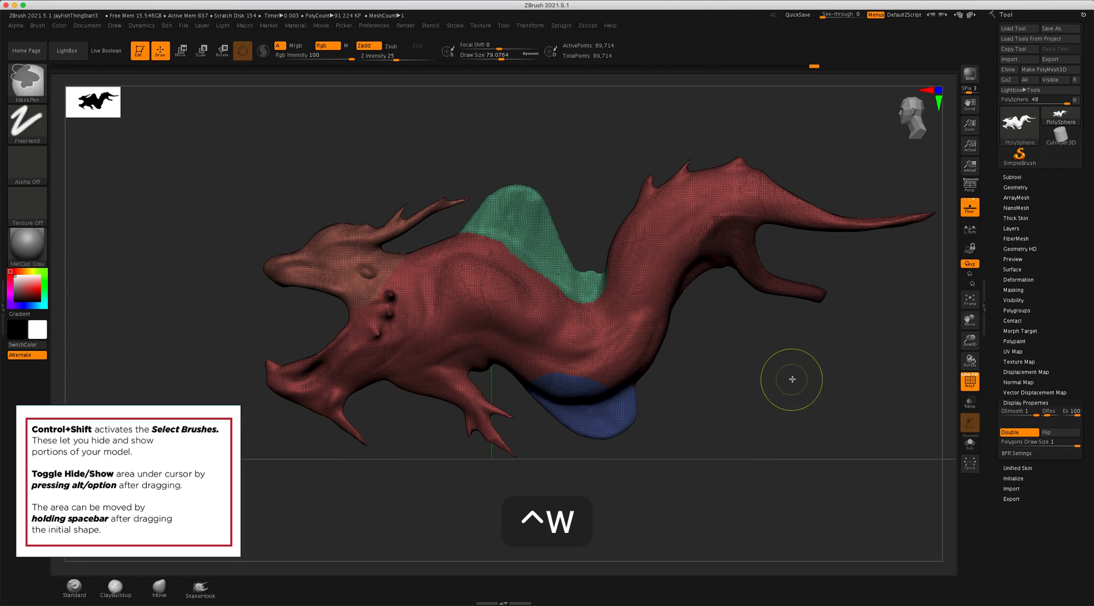
Step: Hide the dorsal fin and belly fin polygroups so that only the rest of the creature stays visible
{"action": "key", "text": "ctrl+shift"}
{"action": "left_click", "coordinate": [743, 259], "text": "ctrl+shift"}
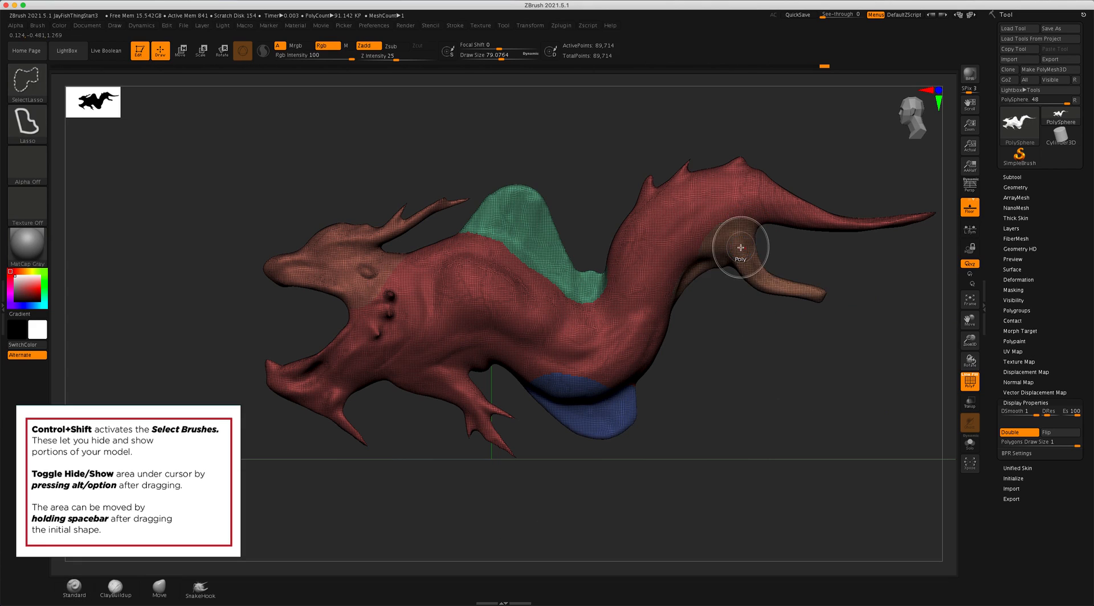
{"action": "left_click", "coordinate": [518, 212], "text": "ctrl+shift"}
{"action": "left_click", "coordinate": [519, 213], "text": "ctrl+shift"}
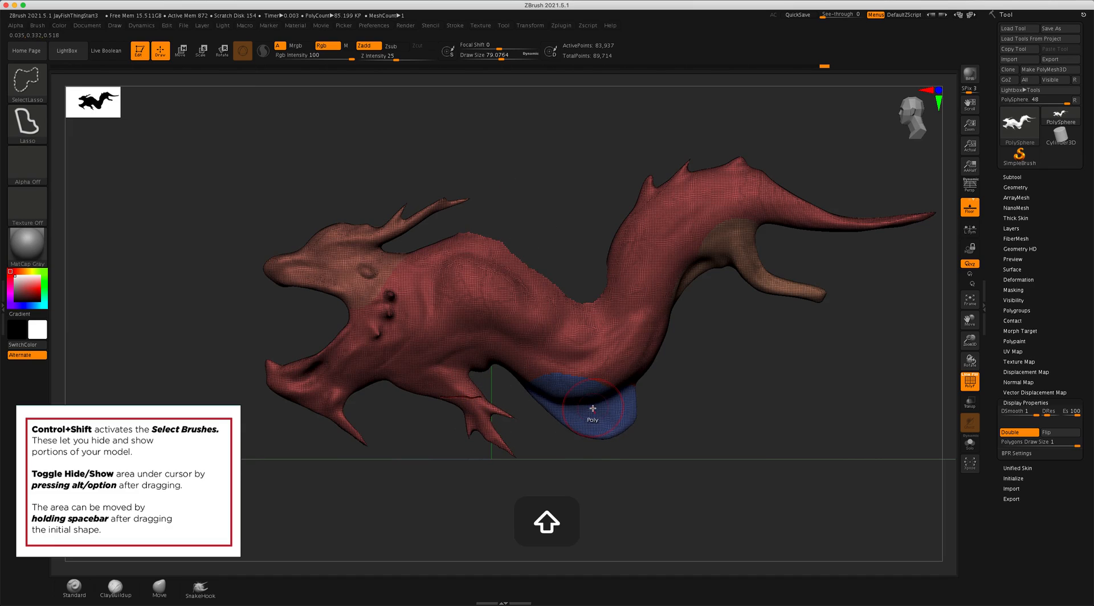
{"action": "key", "text": "super+z"}
{"action": "left_click", "coordinate": [614, 415], "text": "ctrl+shift"}
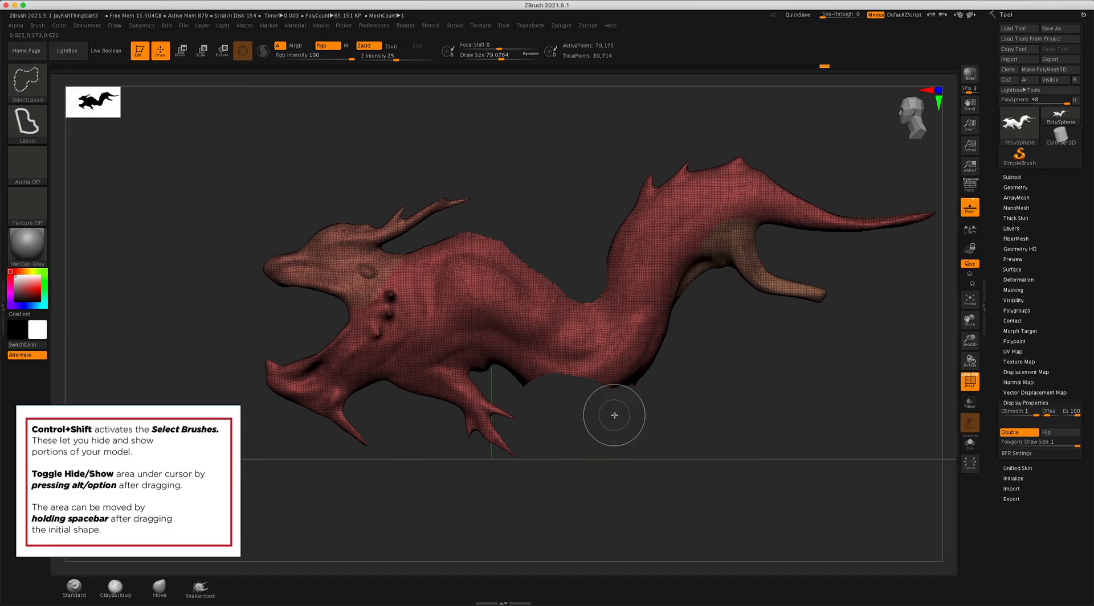
{"action": "mouse_move", "coordinate": [621, 451]}
{"action": "left_mouse_down"}
{"action": "mouse_move", "coordinate": [630, 449]}
{"action": "mouse_move", "coordinate": [615, 451]}
{"action": "left_mouse_up"}
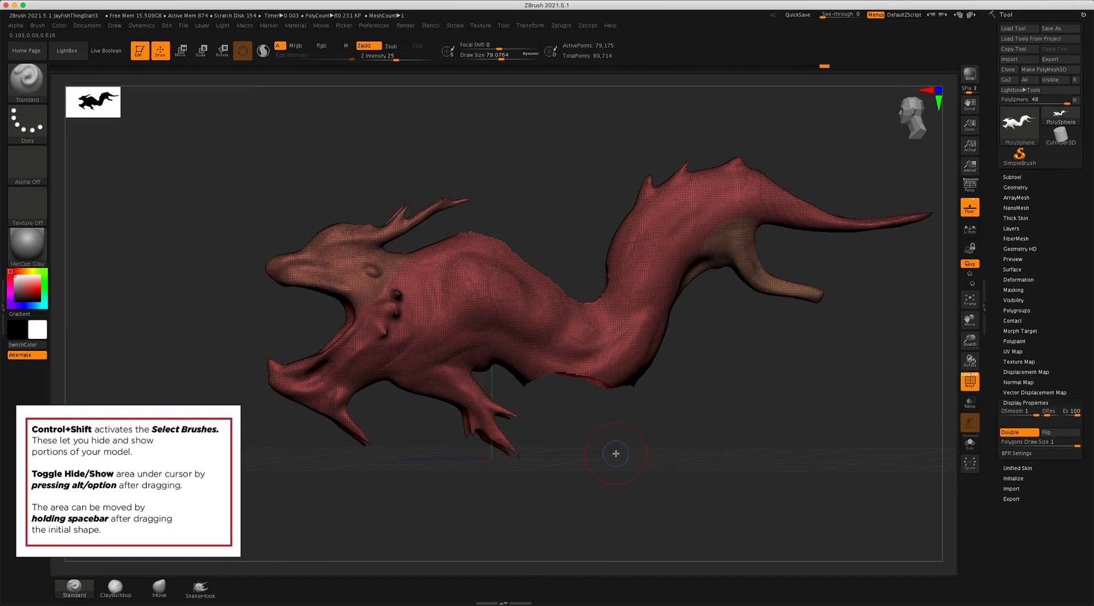
Step: Undo the hiding of both fin polygroups to bring back the whole creature
{"action": "key", "text": "super+z"}
{"action": "key", "text": "super+z"}
{"action": "key", "text": "super+z"}
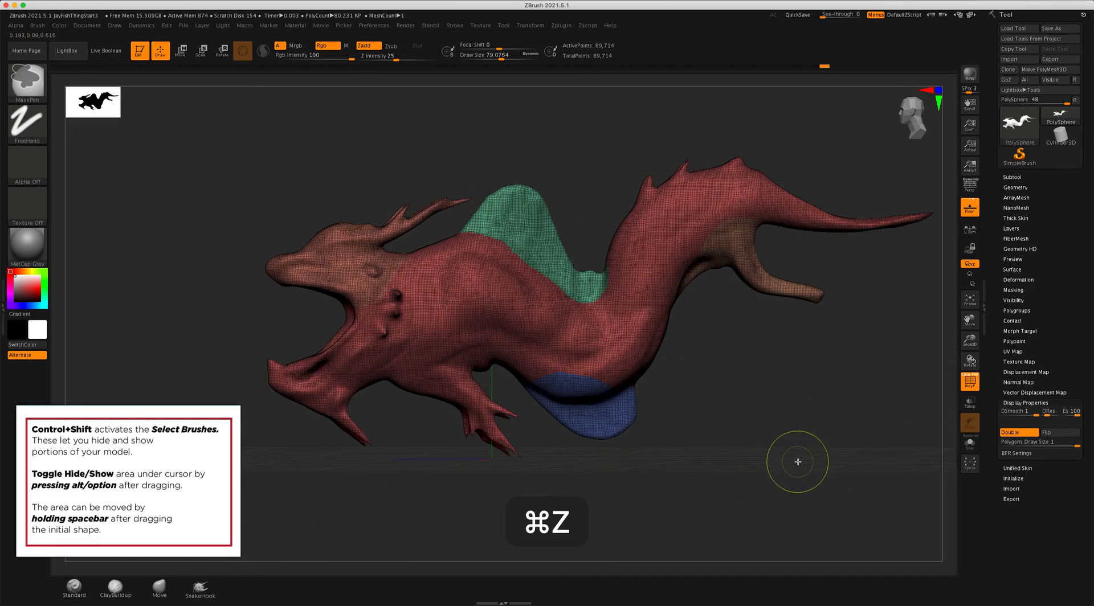
{"action": "mouse_move", "coordinate": [765, 463]}
{"action": "left_mouse_down"}
{"action": "mouse_move", "coordinate": [725, 465]}
{"action": "mouse_move", "coordinate": [817, 465]}
{"action": "mouse_move", "coordinate": [754, 474]}
{"action": "mouse_move", "coordinate": [727, 464]}
{"action": "mouse_move", "coordinate": [763, 437]}
{"action": "mouse_move", "coordinate": [718, 442]}
{"action": "mouse_move", "coordinate": [839, 454]}
{"action": "mouse_move", "coordinate": [790, 466]}
{"action": "left_mouse_up"}
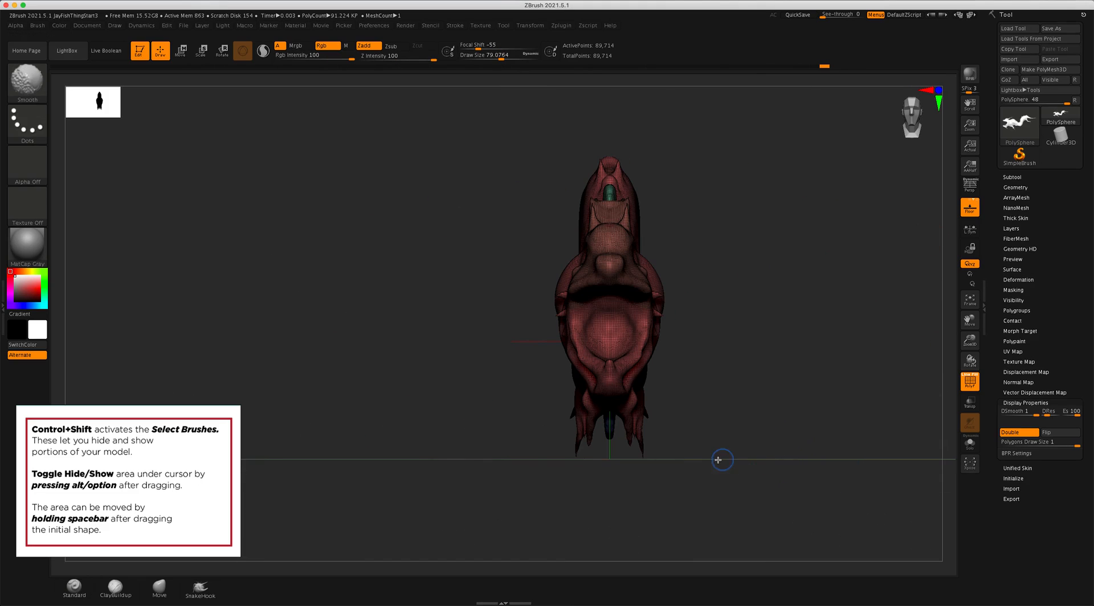
{"action": "mouse_move", "coordinate": [641, 456]}
{"action": "left_mouse_down"}
{"action": "mouse_move", "coordinate": [797, 437]}
{"action": "mouse_move", "coordinate": [700, 452]}
{"action": "left_mouse_up"}
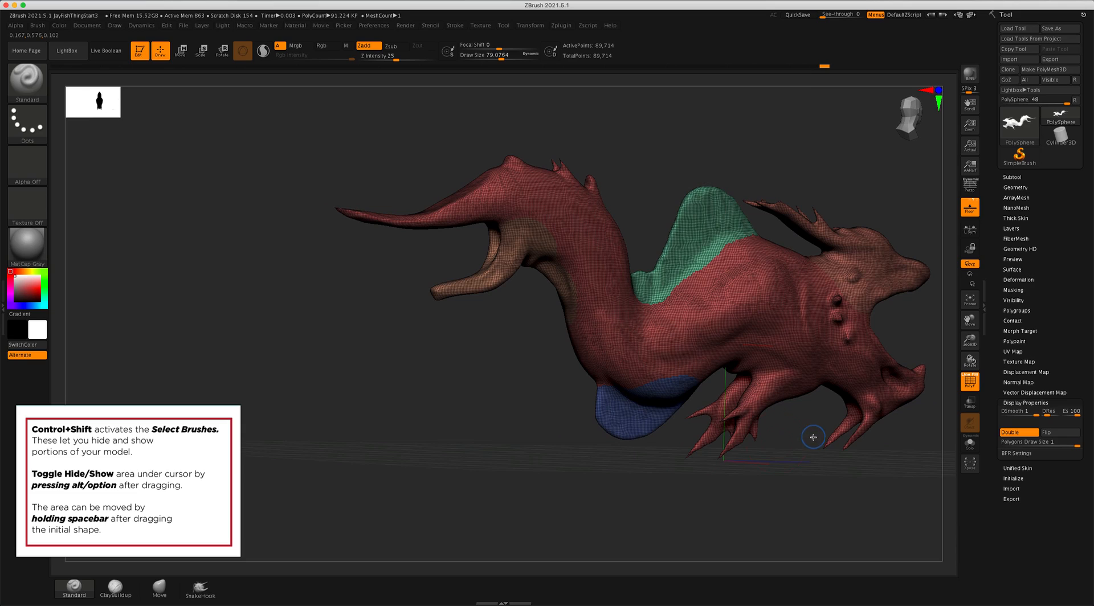
{"action": "mouse_move", "coordinate": [510, 454]}
{"action": "left_mouse_down"}
{"action": "mouse_move", "coordinate": [569, 442]}
{"action": "mouse_move", "coordinate": [508, 439]}
{"action": "left_mouse_up"}
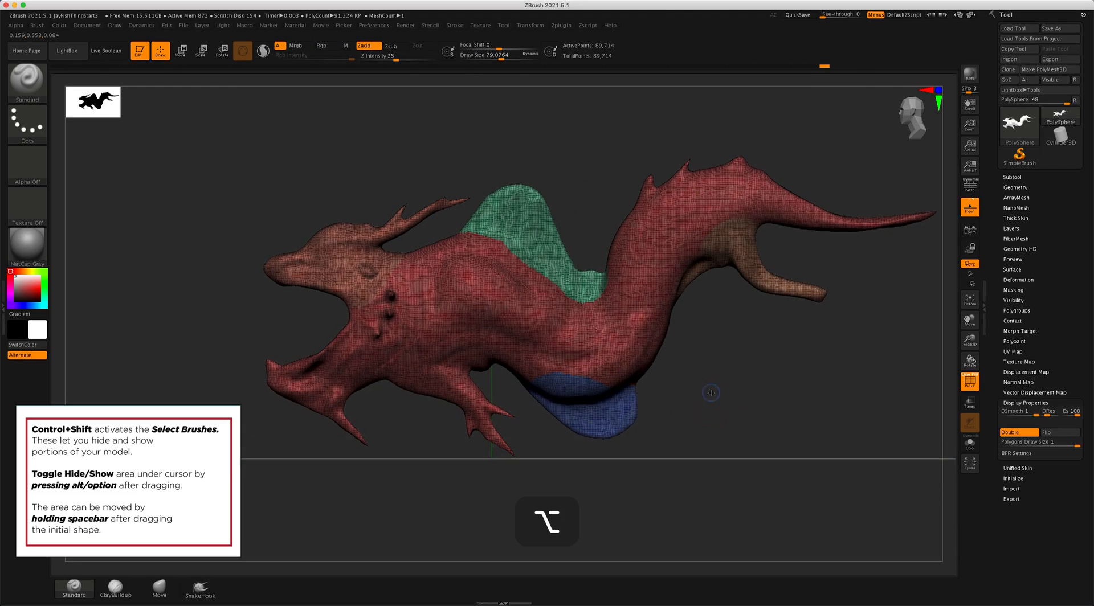
{"action": "left_click_drag", "start_coordinate": [687, 419], "coordinate": [682, 388], "text": "alt"}
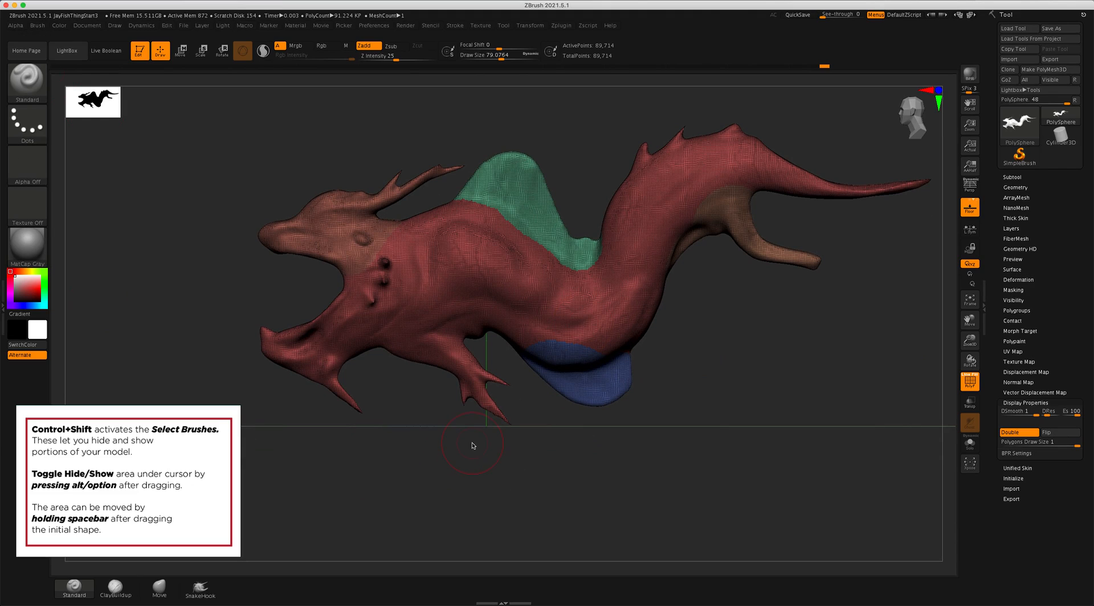